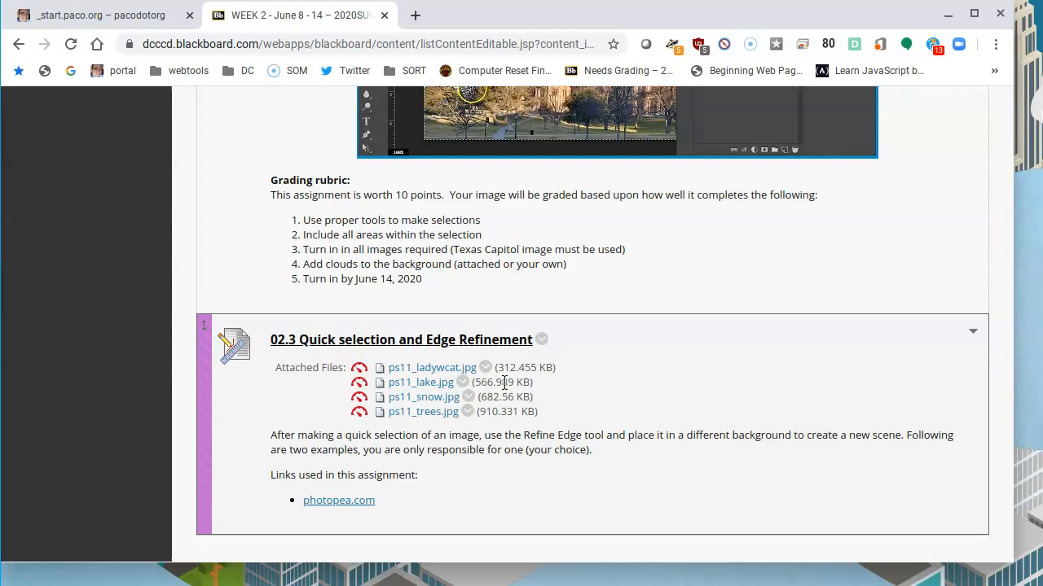
- Open photopea.com and the attached ps11_ladywcat.jpg image from the 02.3 Quick selection and Edge Refinement assignment
click(339, 503)
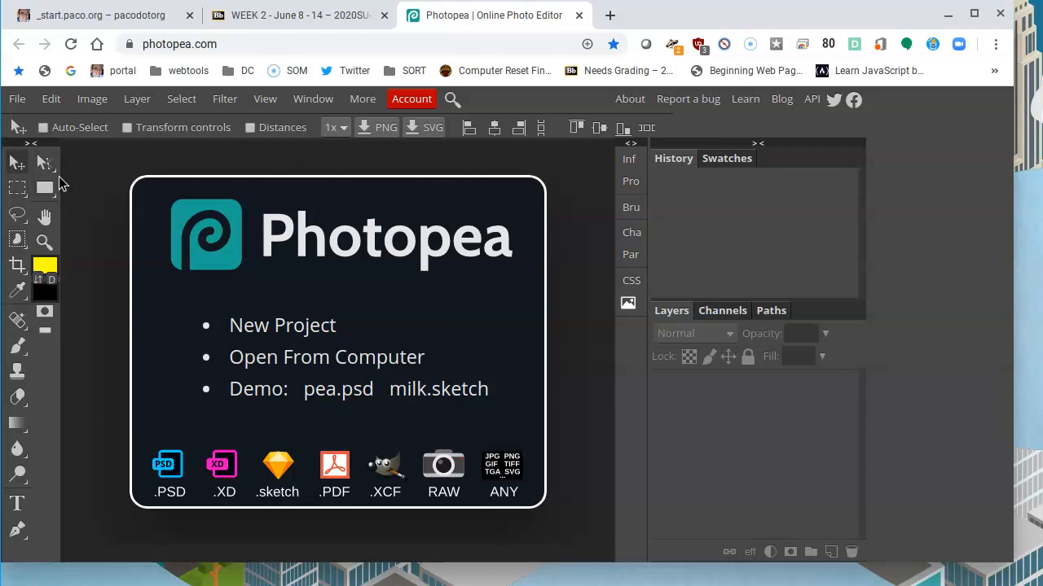
click(326, 15)
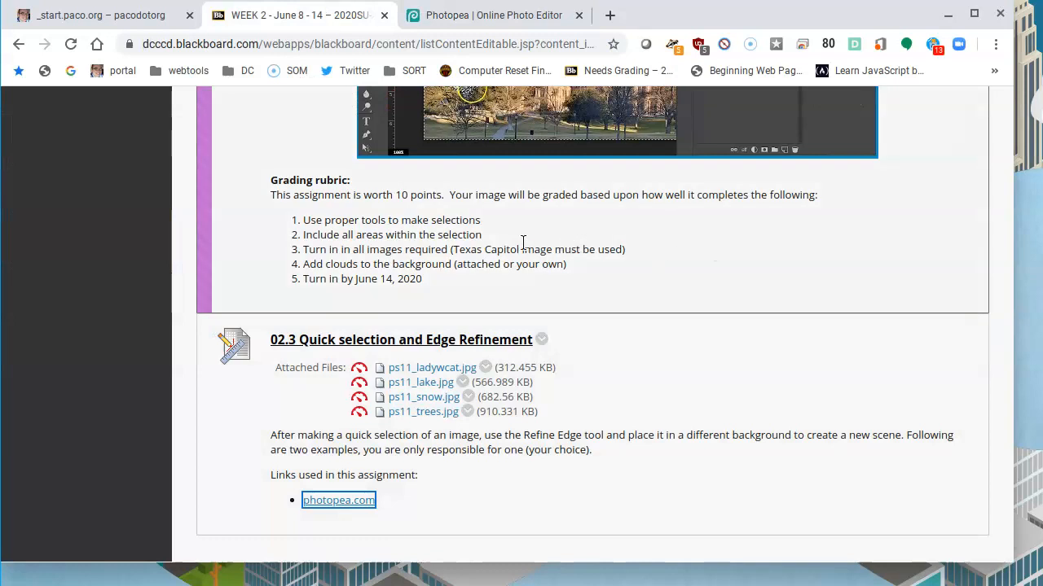
click(445, 372)
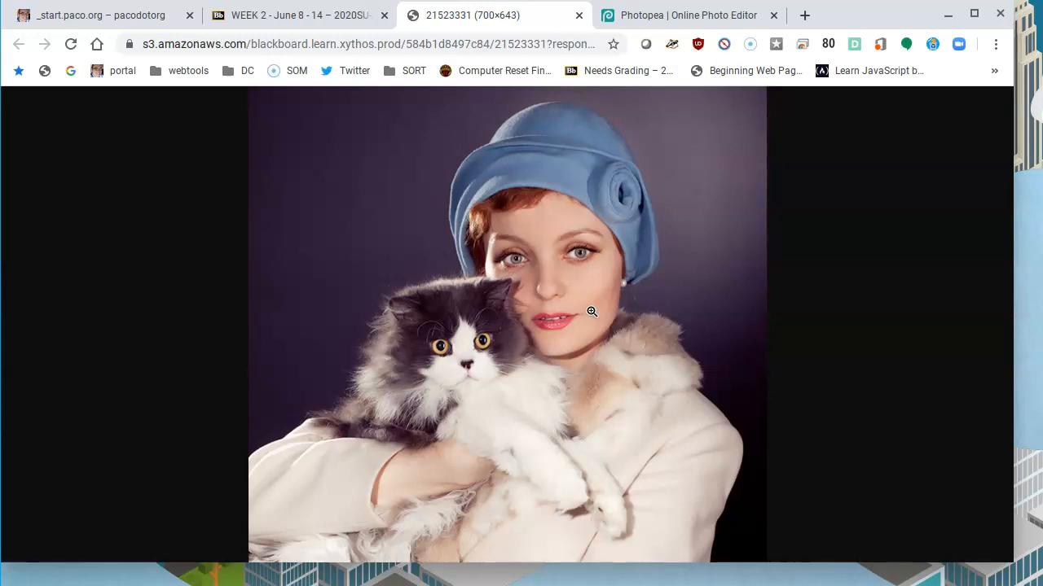
- Open the attached ps11_snow.jpg from the assignment page and copy the image
click(310, 23)
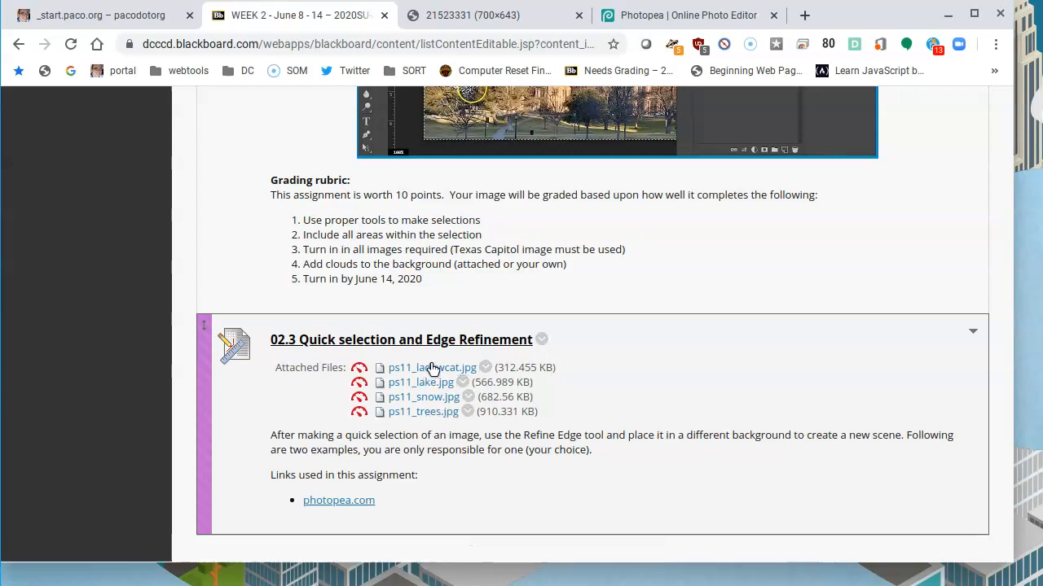
click(430, 397)
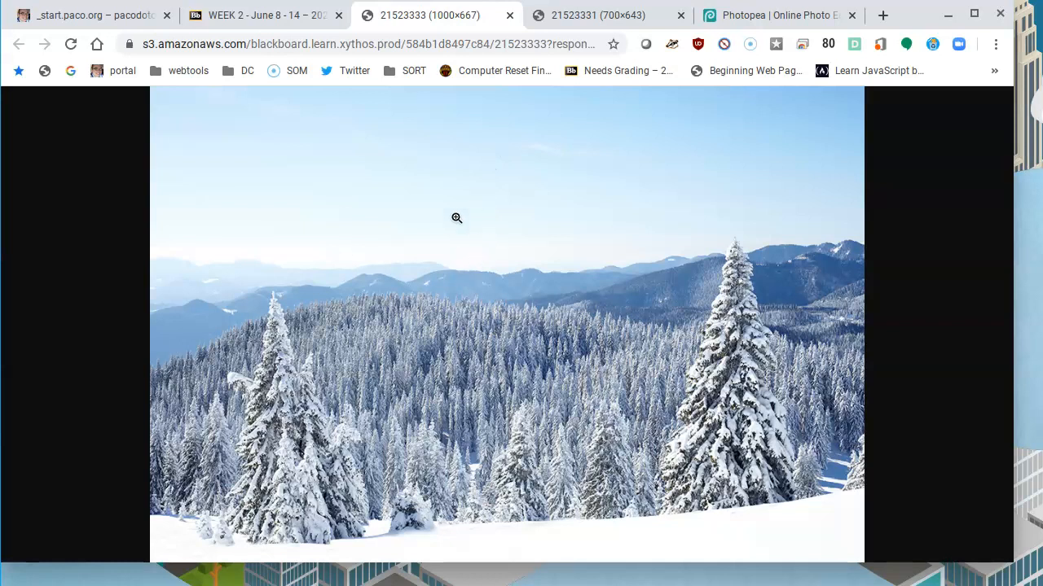
right_click(418, 174)
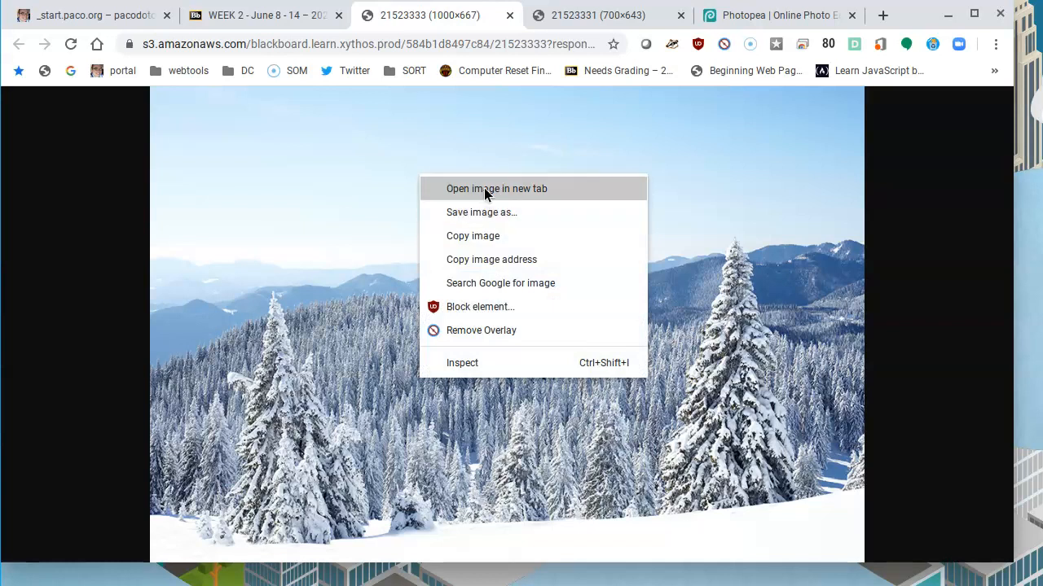
click(505, 233)
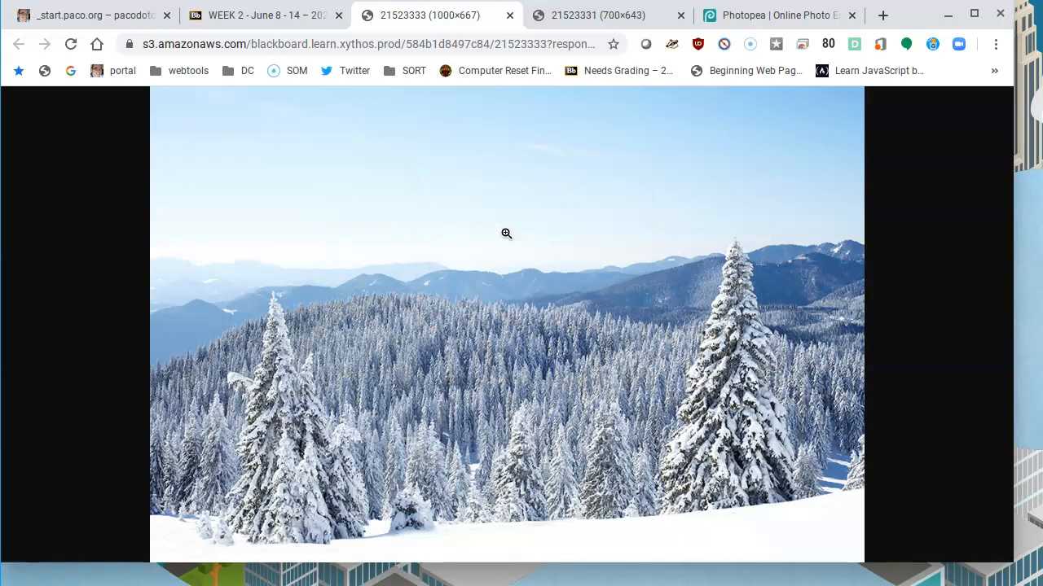
- Create a new 1000 × 667 px project at 72 DPI with a white background in Photopea
click(745, 16)
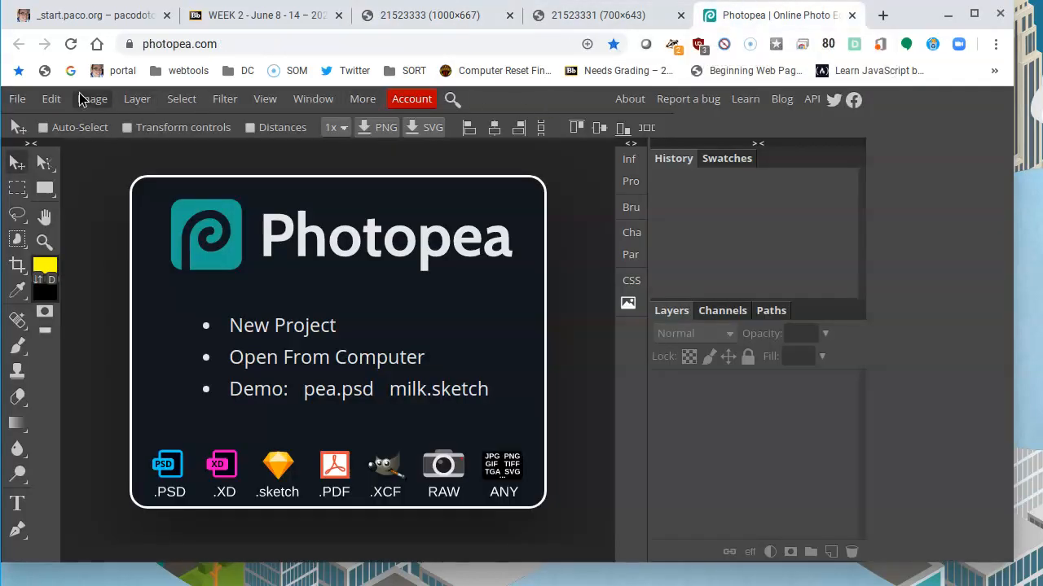
click(18, 101)
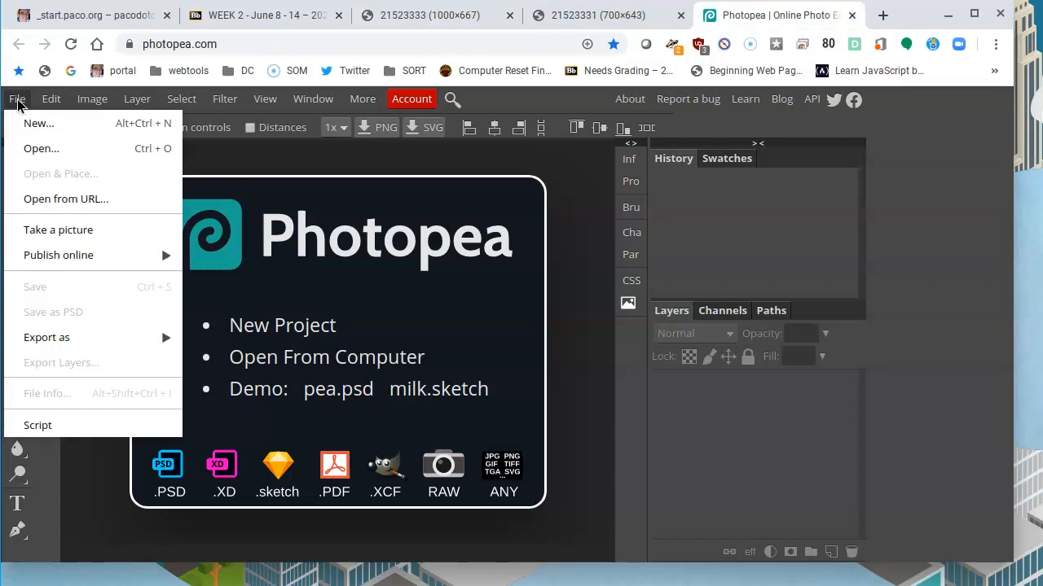
click(46, 129)
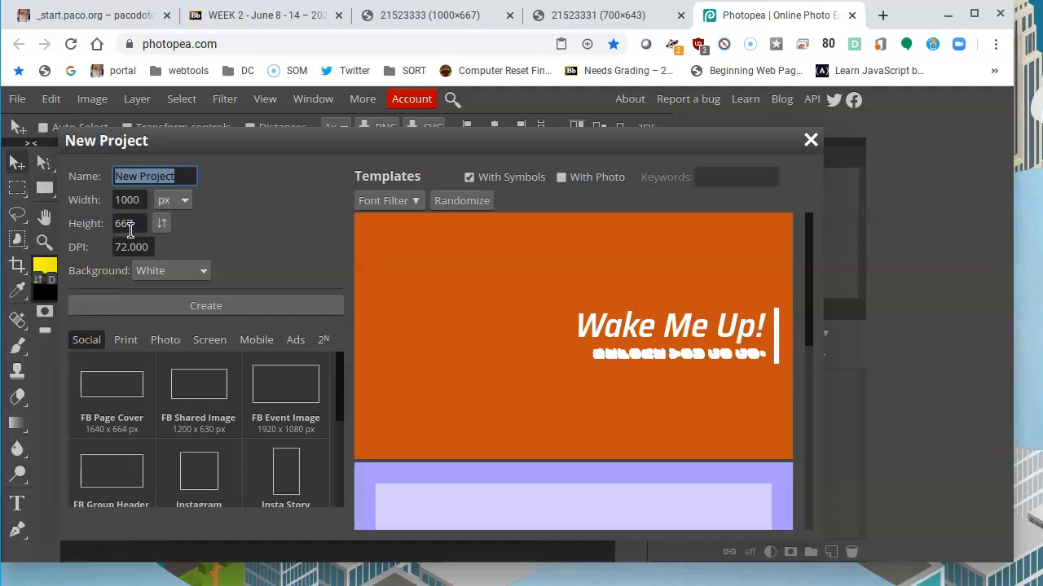
click(194, 314)
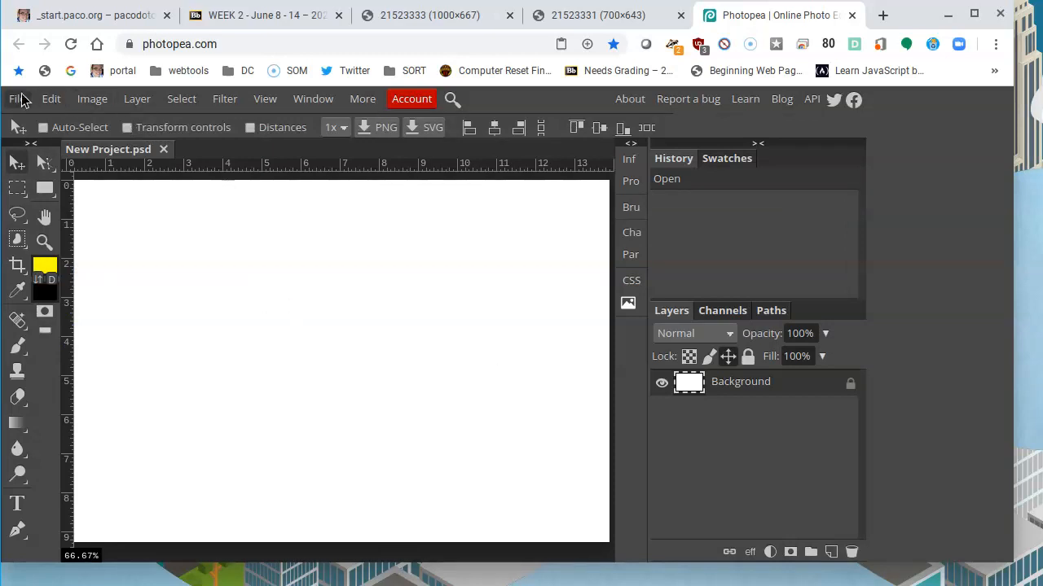
- Paste the copied snow landscape into the project and rename its layer Snow
click(51, 99)
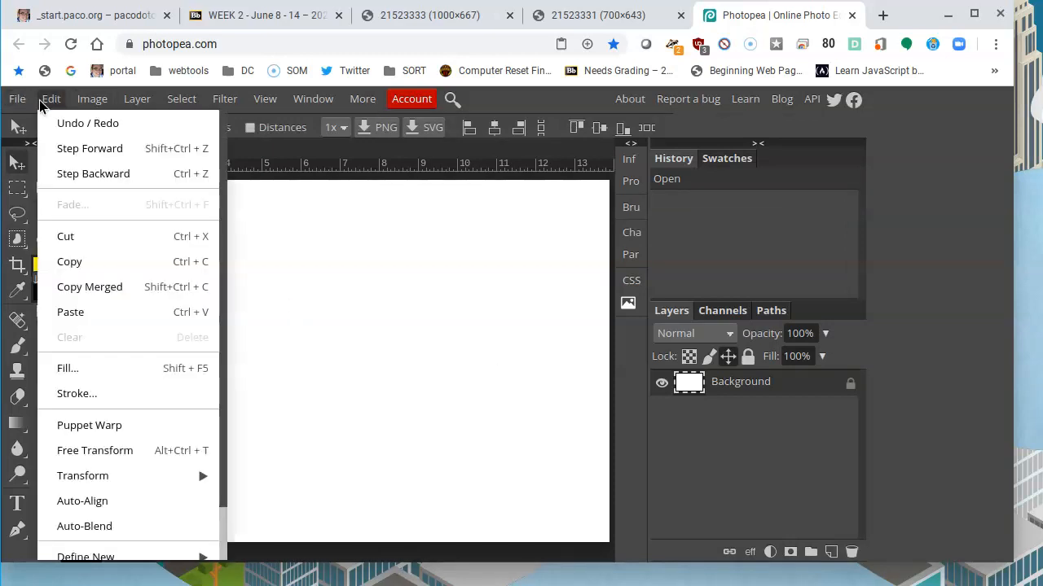
click(82, 314)
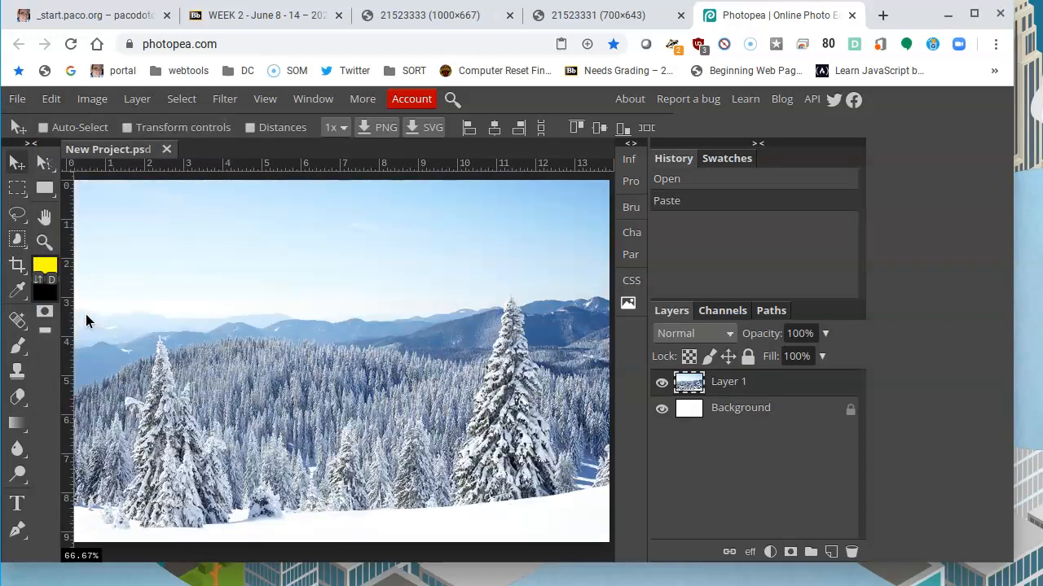
double_click(727, 381)
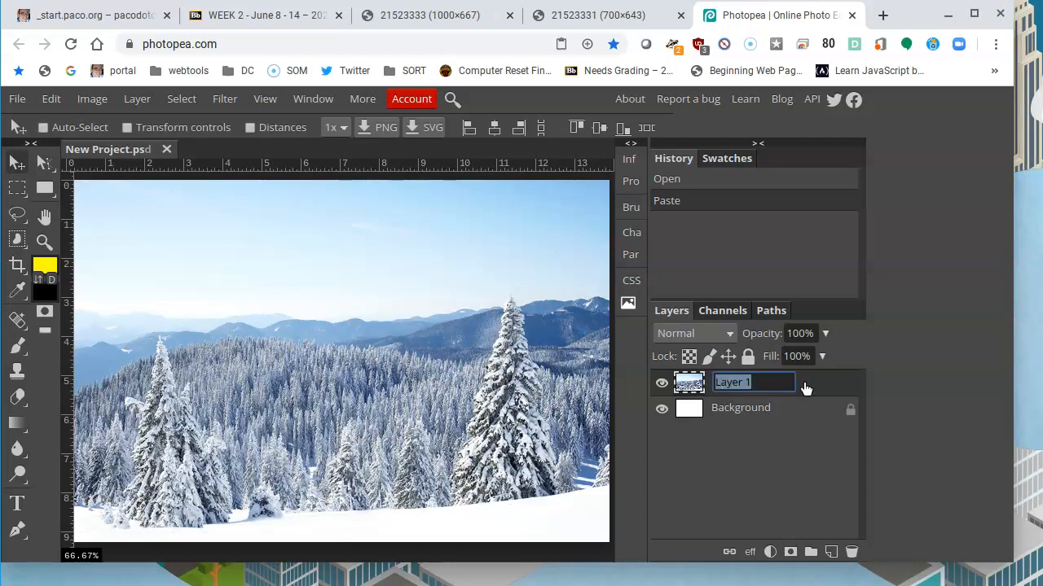
text(Snow)
key(Return)
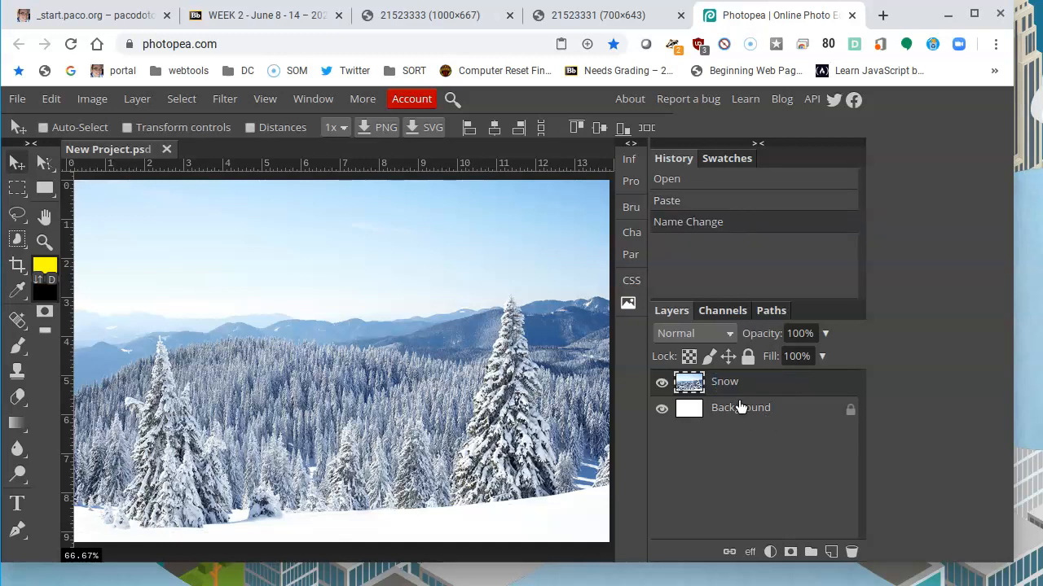
- Delete the white Background layer and fully lock the Snow layer
click(766, 416)
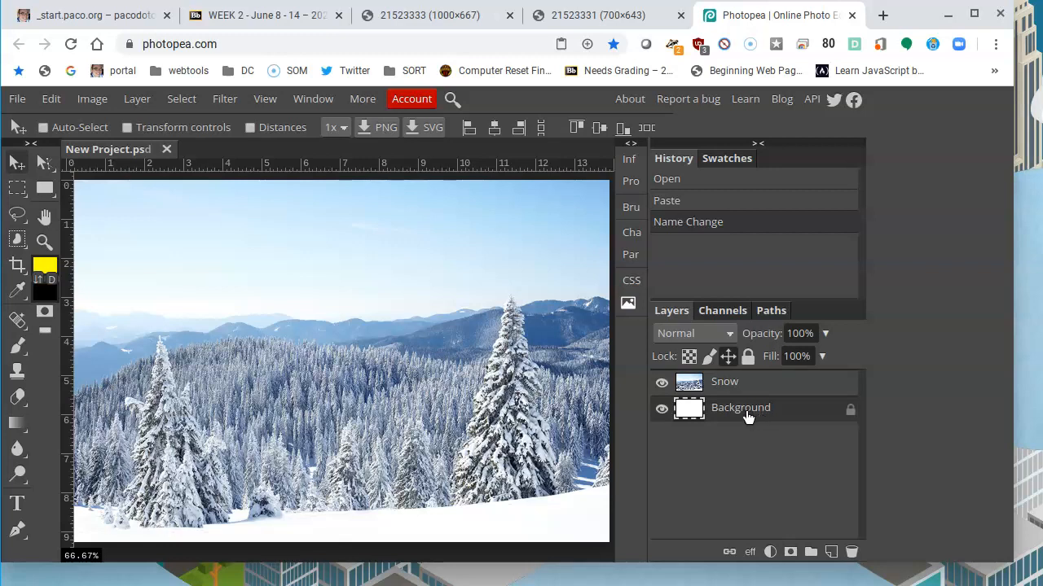
click(851, 552)
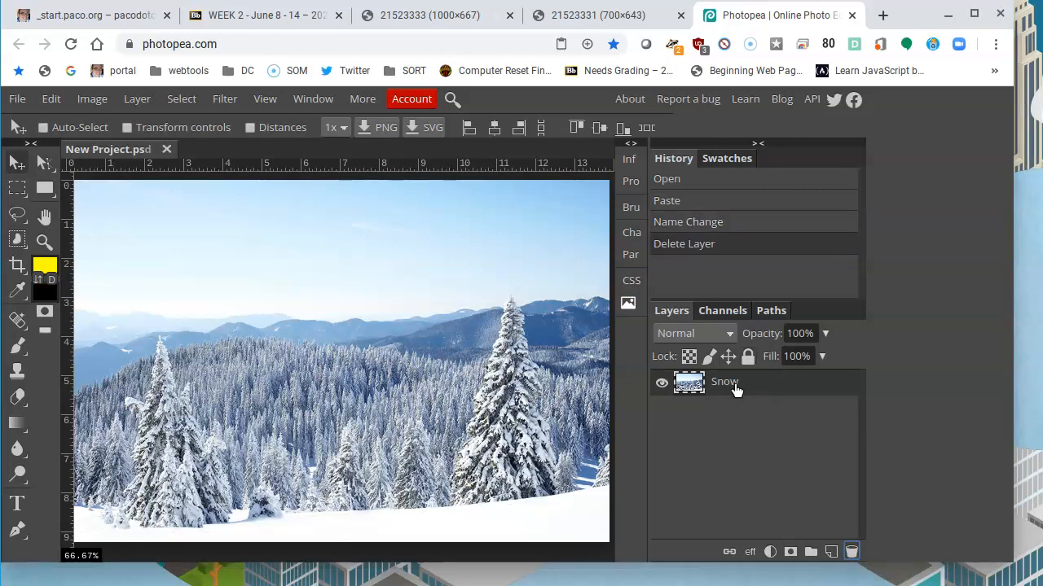
right_click(800, 387)
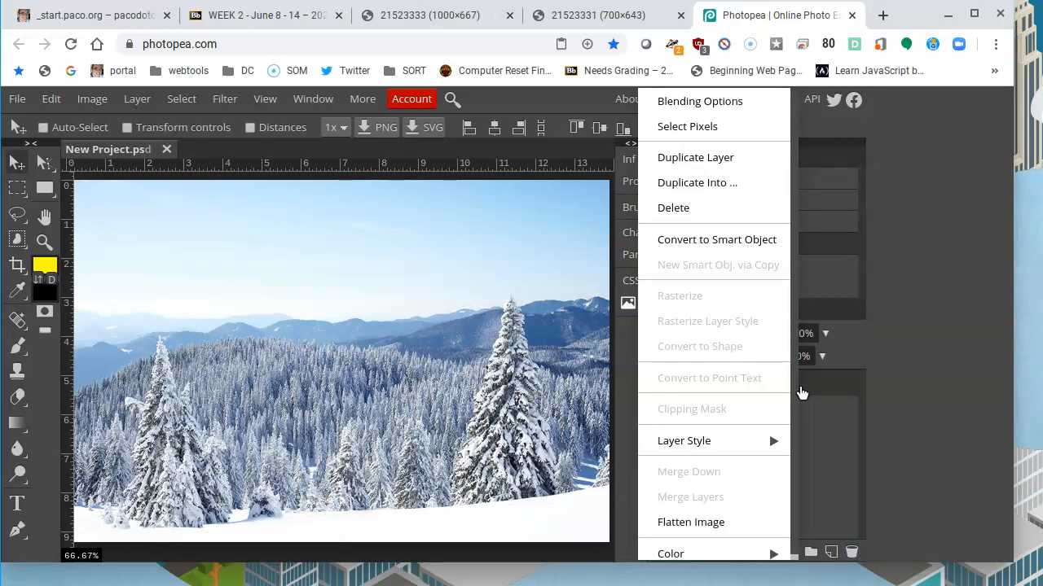
click(843, 392)
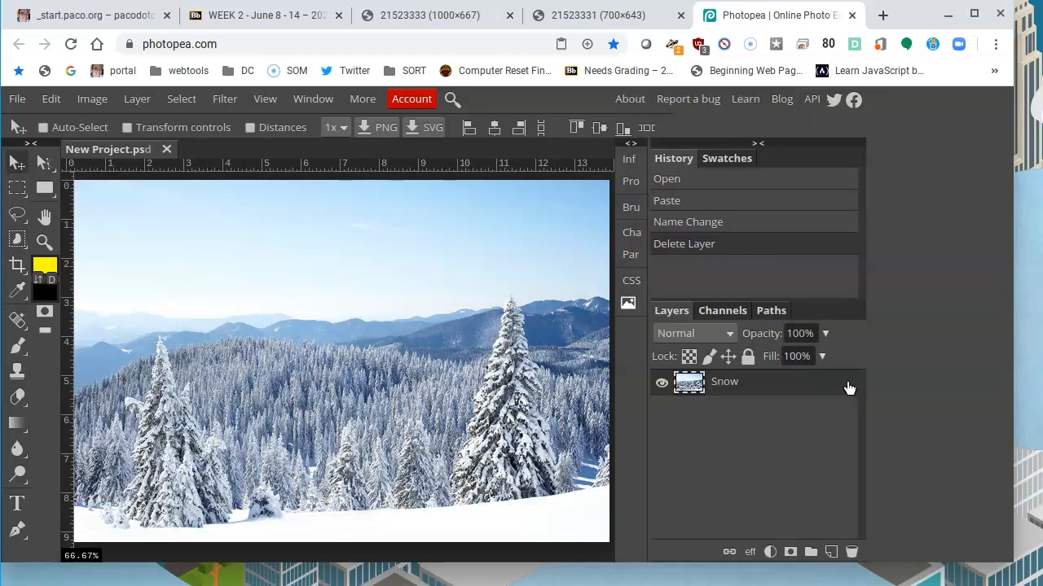
click(747, 358)
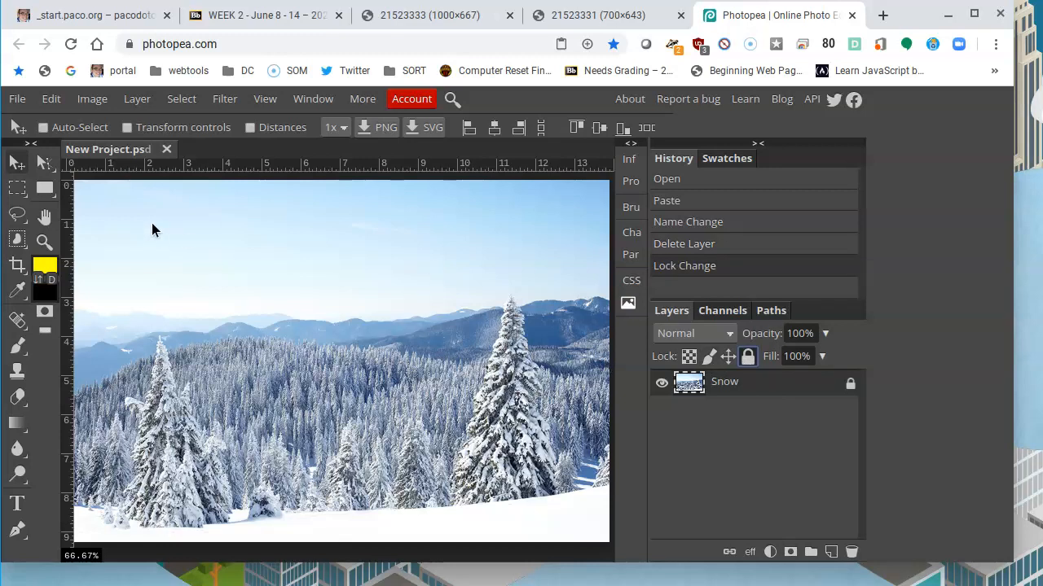
- Copy the image of the woman holding the cat from its browser page
click(617, 24)
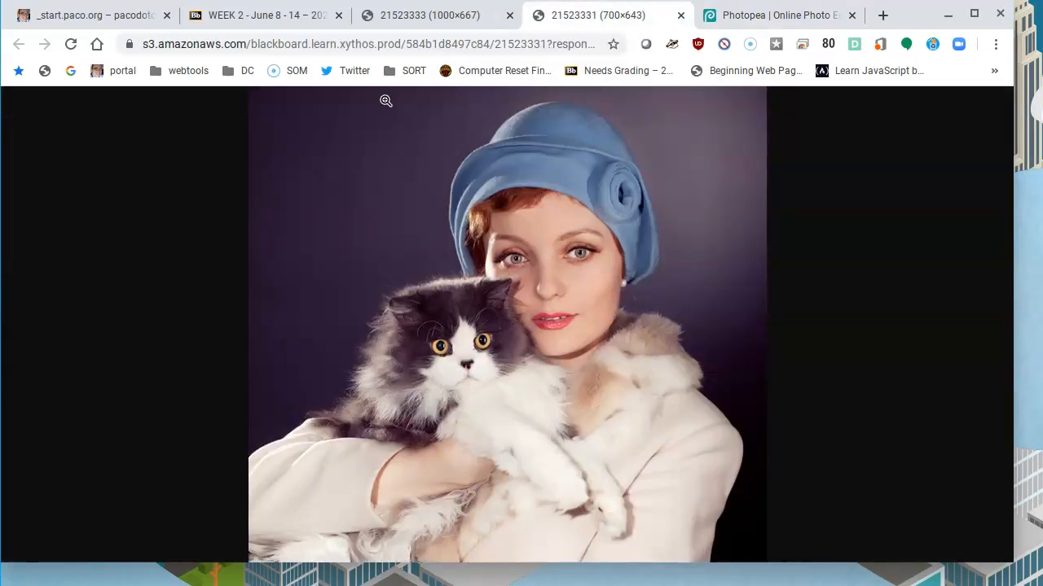
right_click(526, 262)
click(568, 325)
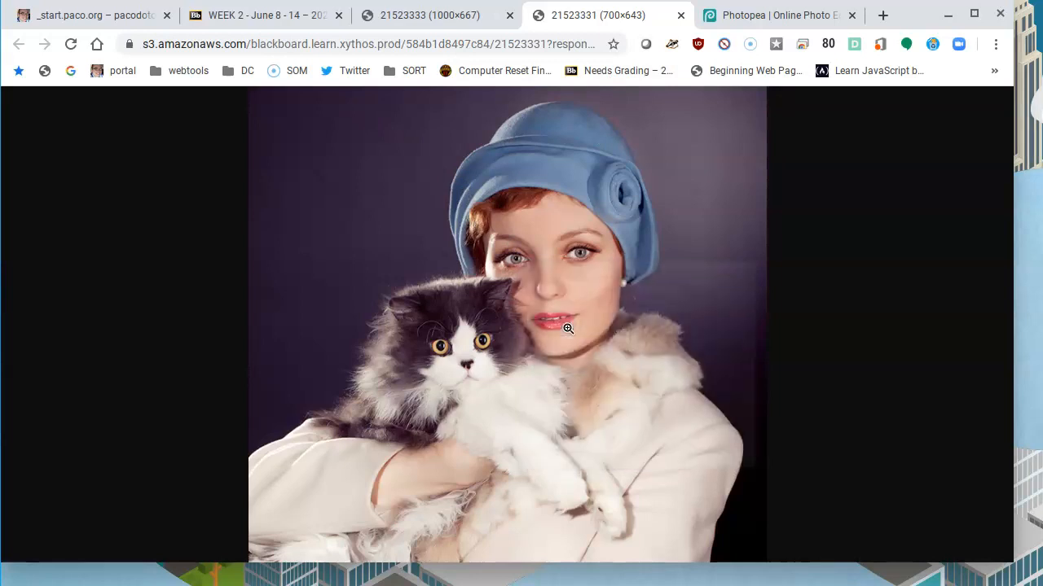
- Create a second Photopea project of 700 × 643 px with a white background and paste the woman-and-cat image into it
click(735, 18)
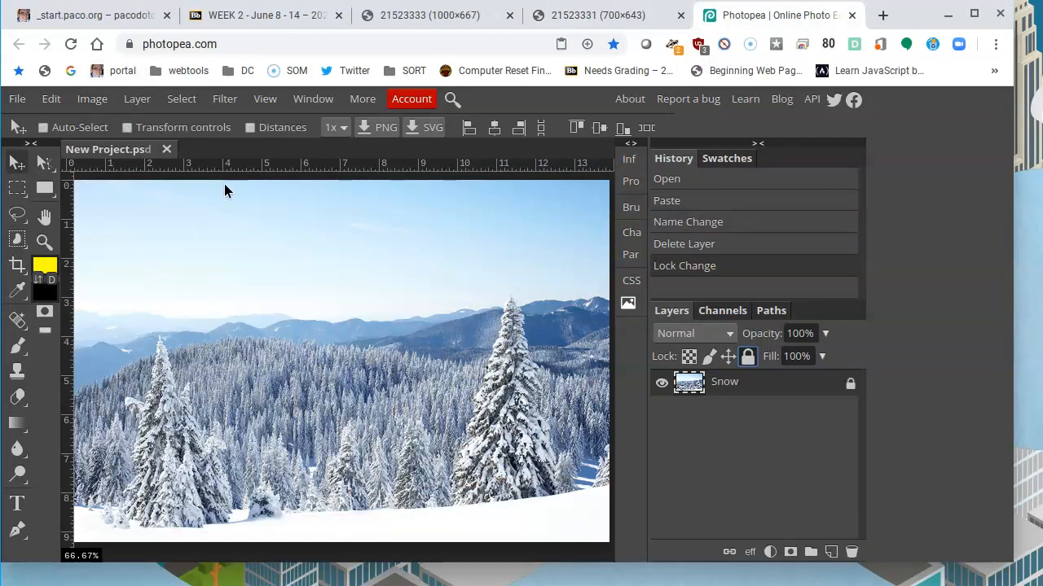
click(17, 101)
click(39, 123)
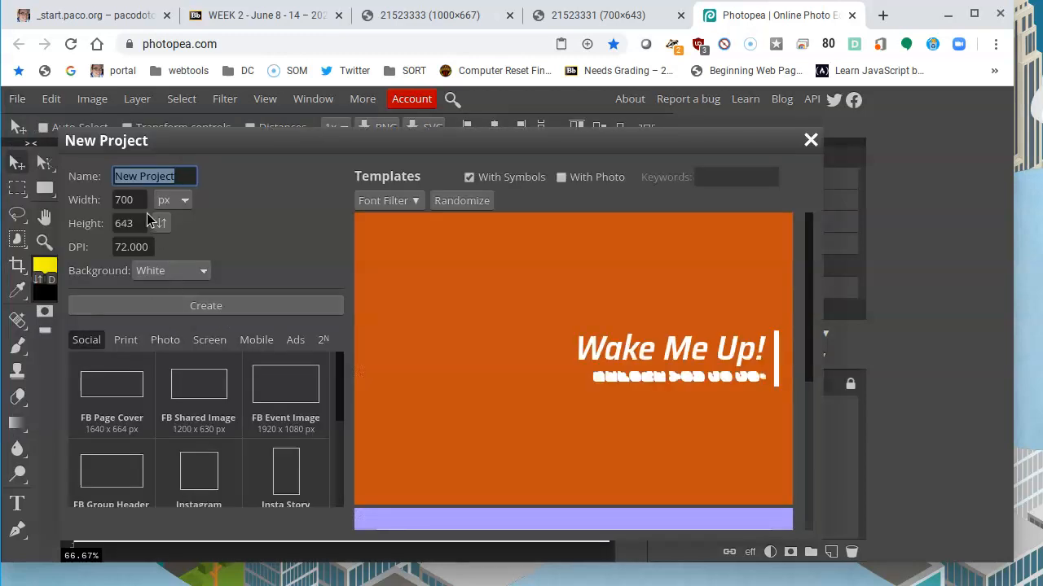
click(201, 316)
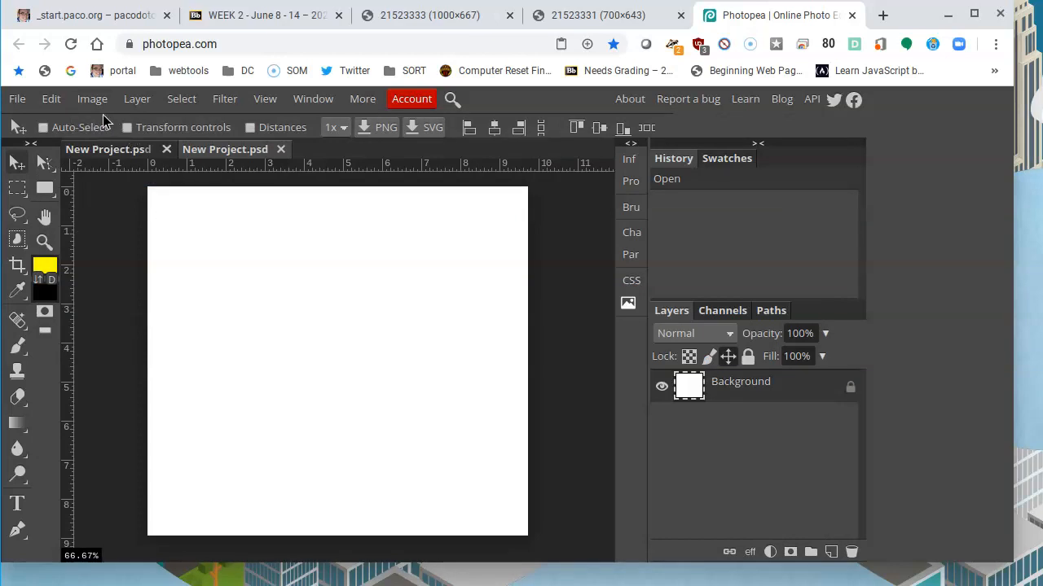
click(55, 102)
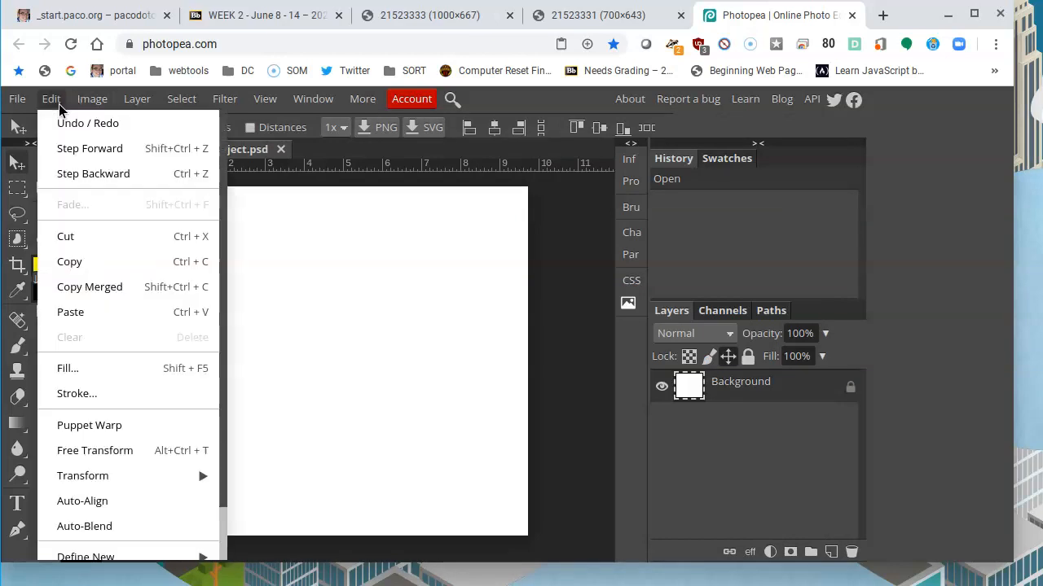
click(103, 316)
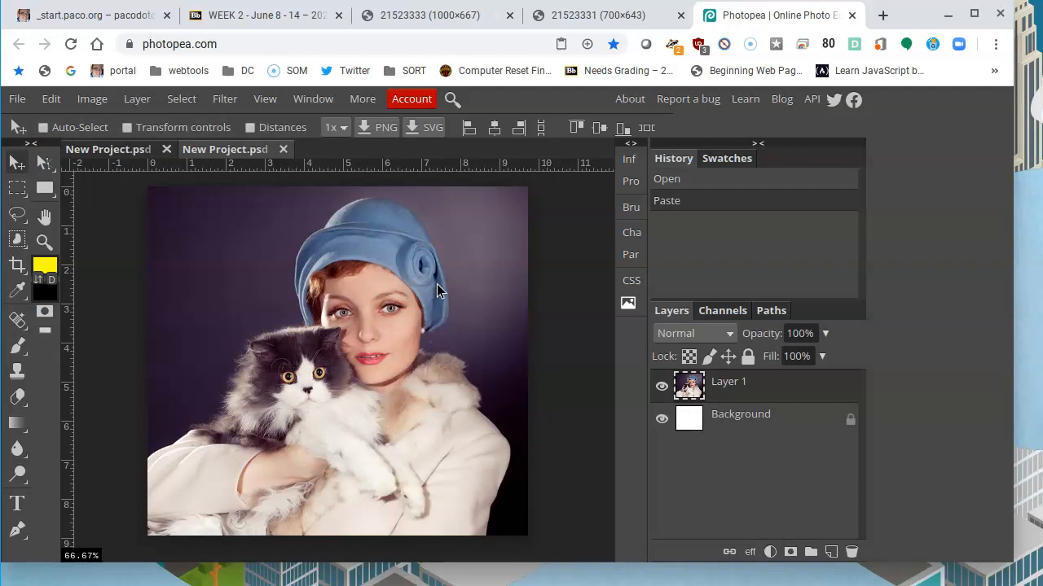
- Close the browser pages showing the original woman-and-cat and snow images
click(628, 17)
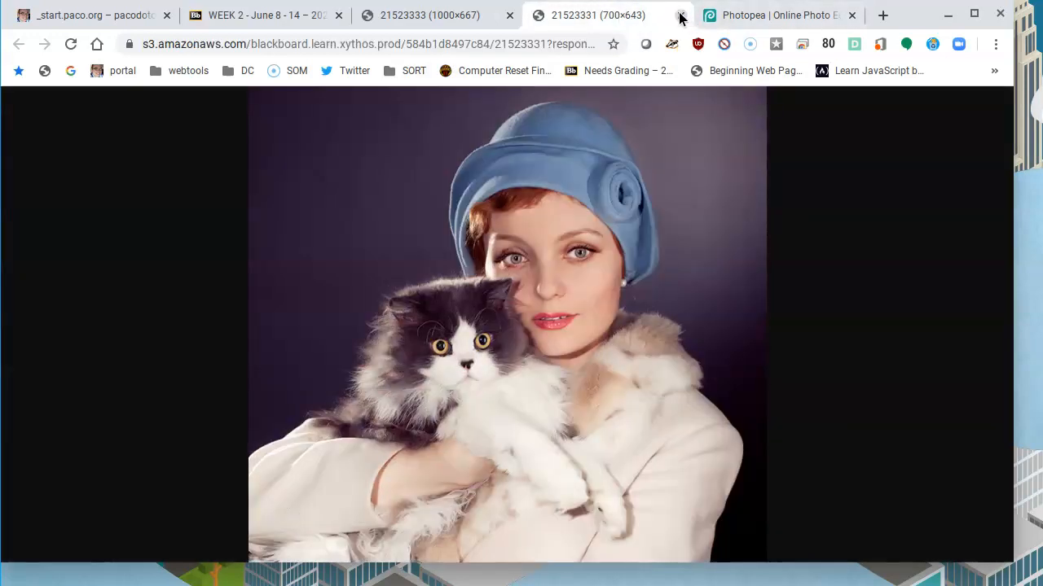
click(681, 15)
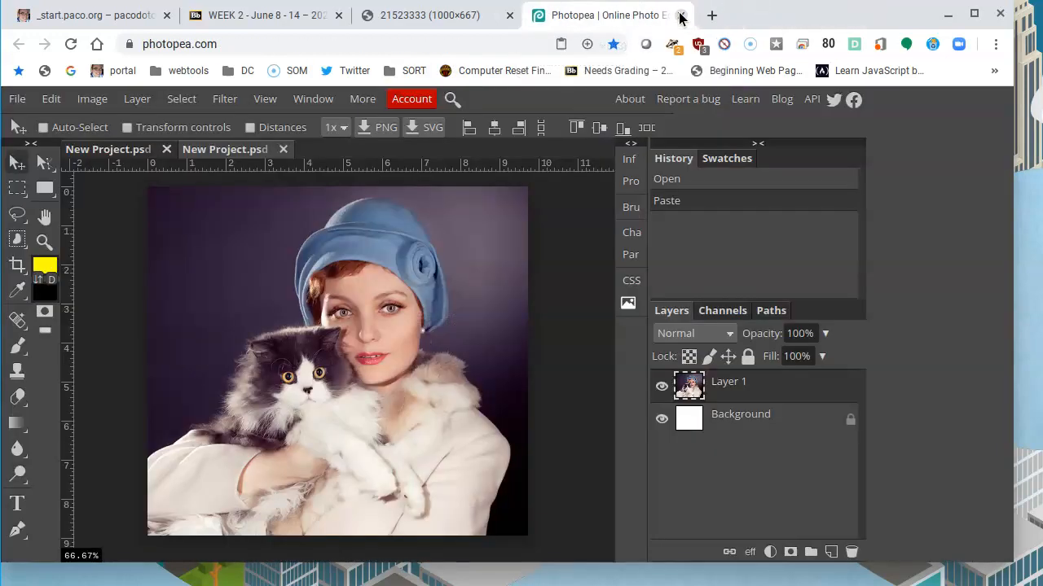
click(434, 20)
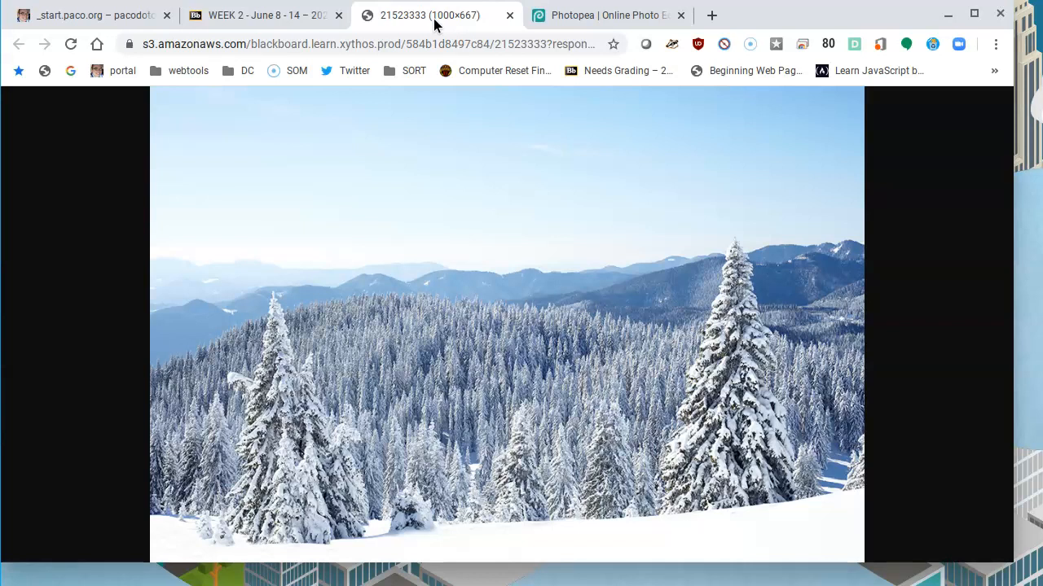
click(509, 16)
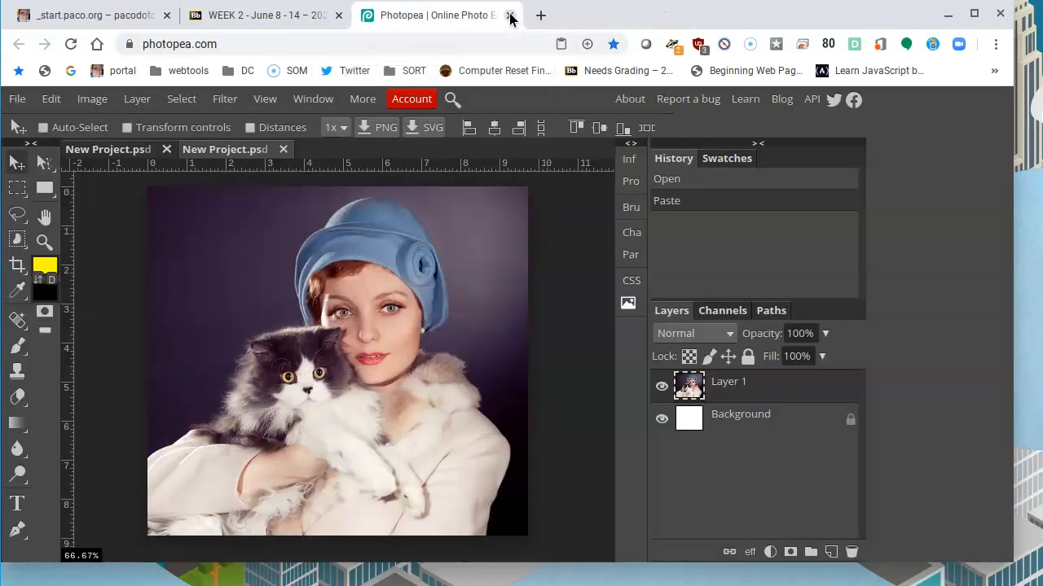
- Review the assignment page and the snow project, ending on the woman-and-cat project in Photopea
click(250, 17)
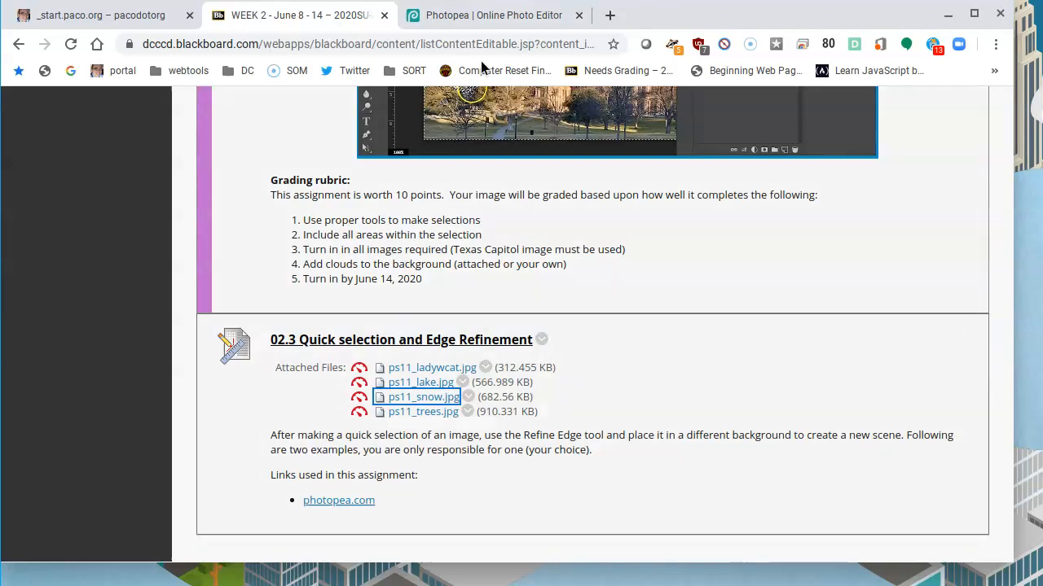
click(479, 18)
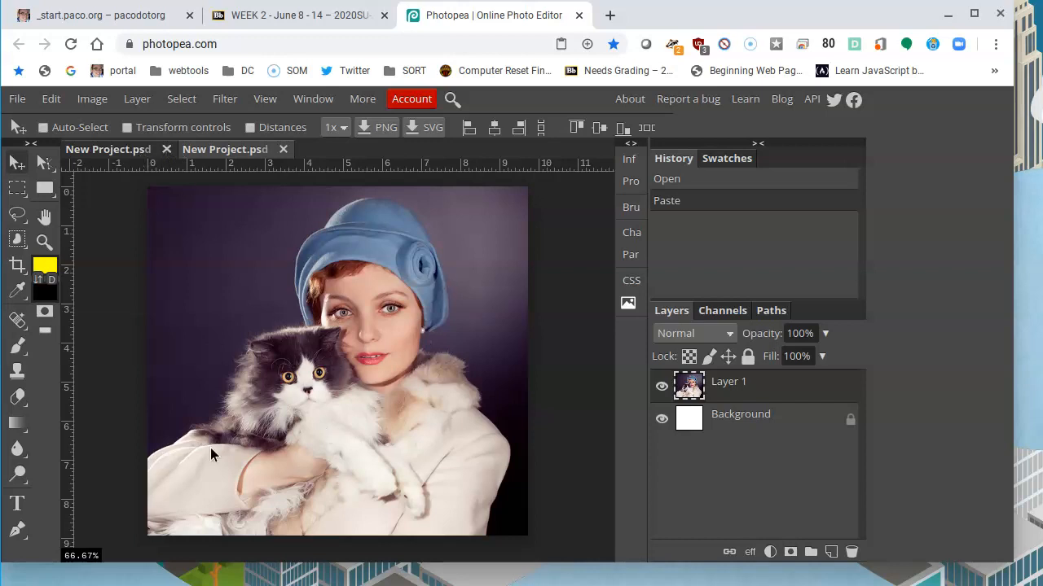
click(104, 150)
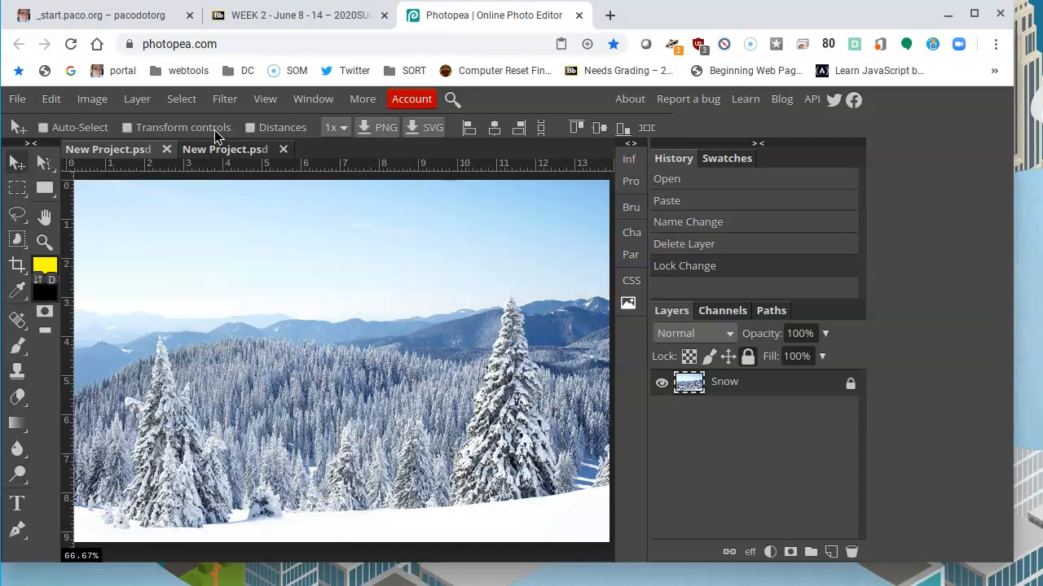
click(226, 152)
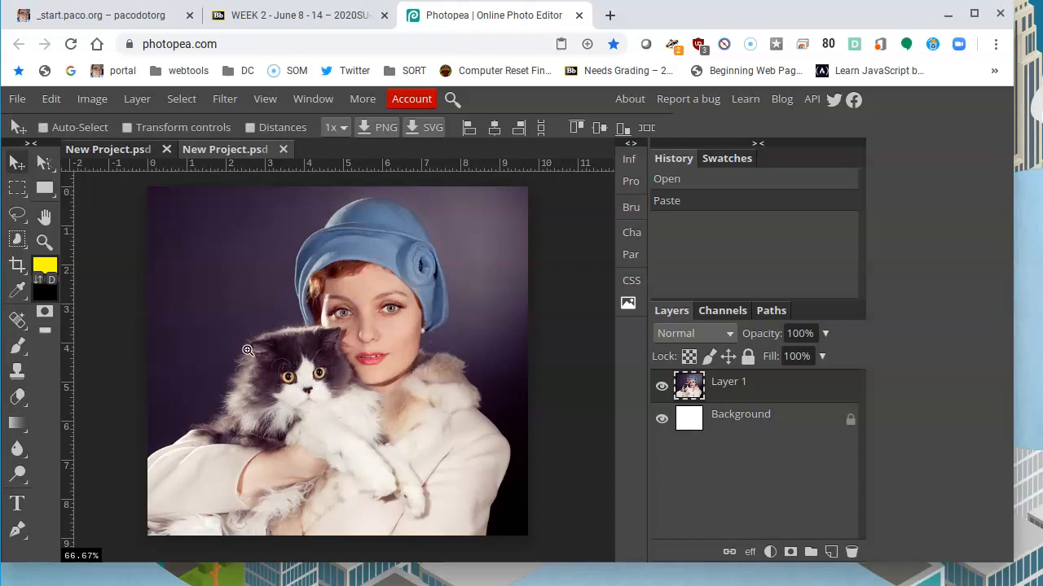
- Examine the edges of the cat's fur, coat, fur collar and hat up close against the dark background
ctrl+click(248, 350)
ctrl+click(248, 350)
ctrl+click(248, 351)
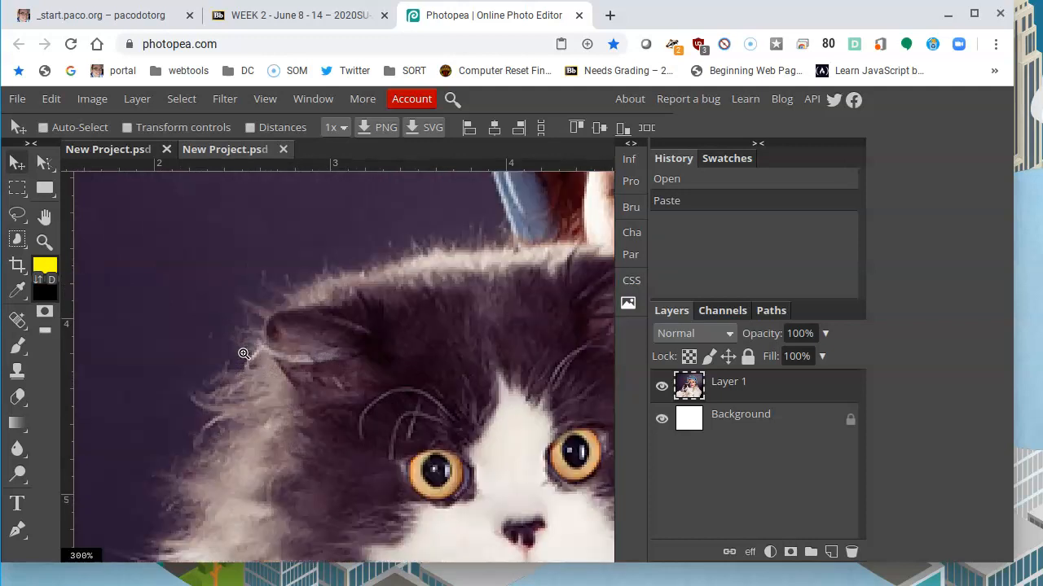
scroll(319, 419, down, 1)
scroll(318, 420, up, 10)
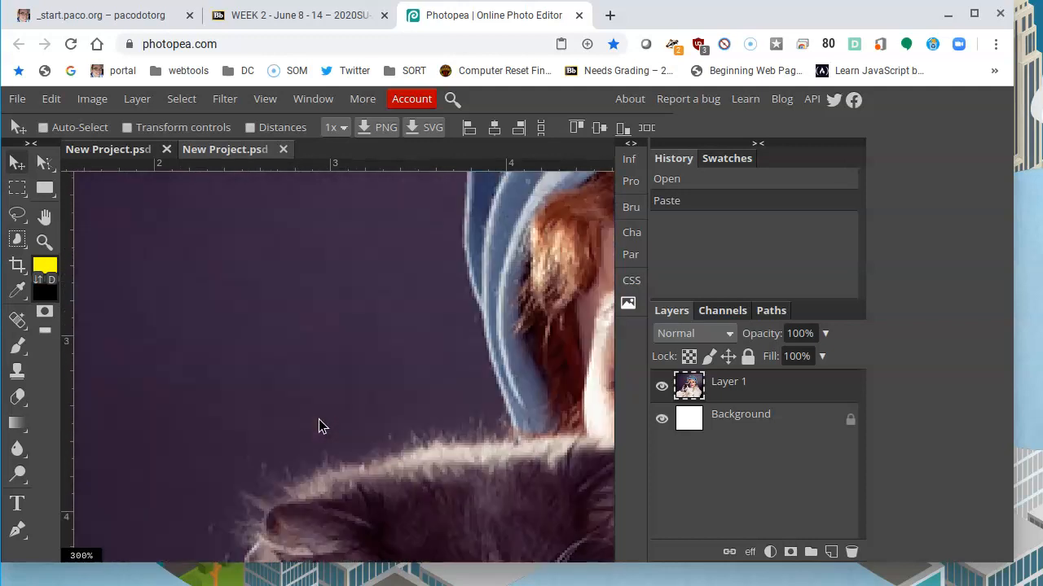
scroll(414, 481, down, 10)
scroll(343, 457, left, 3)
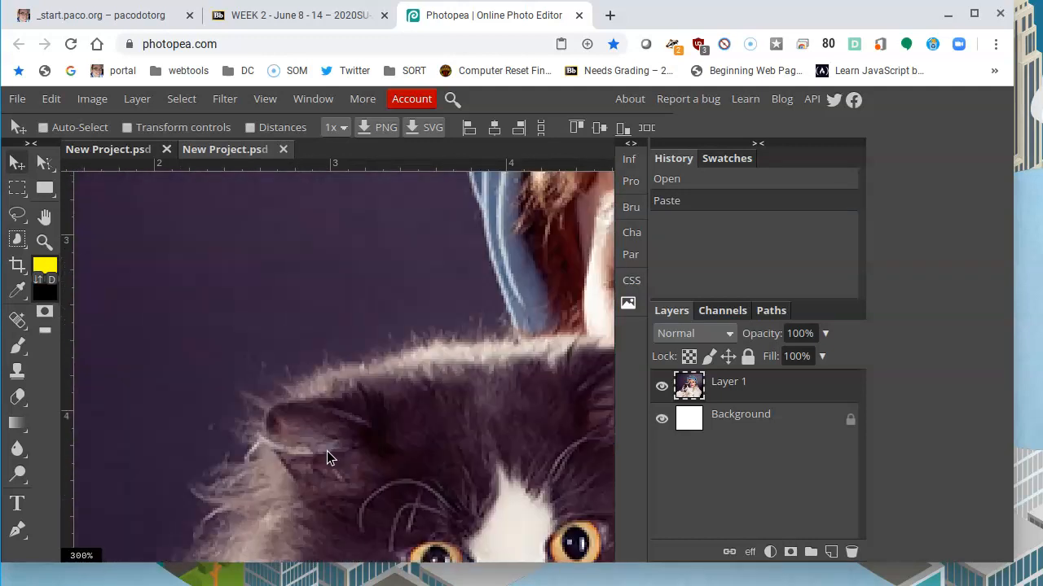
scroll(351, 375, down, 3)
scroll(410, 344, left, 3)
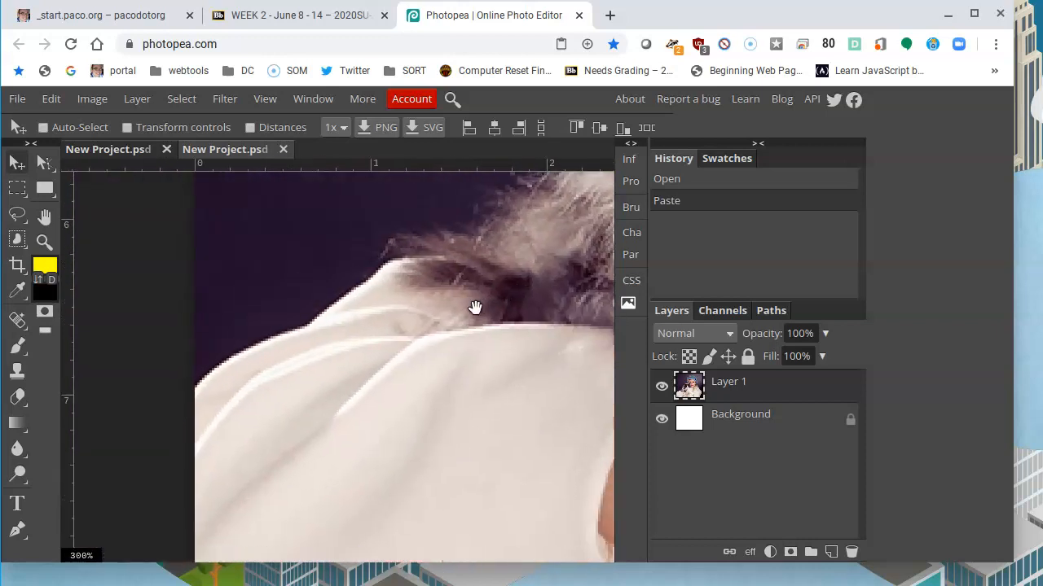
scroll(461, 305, up, 1)
scroll(461, 304, right, 6)
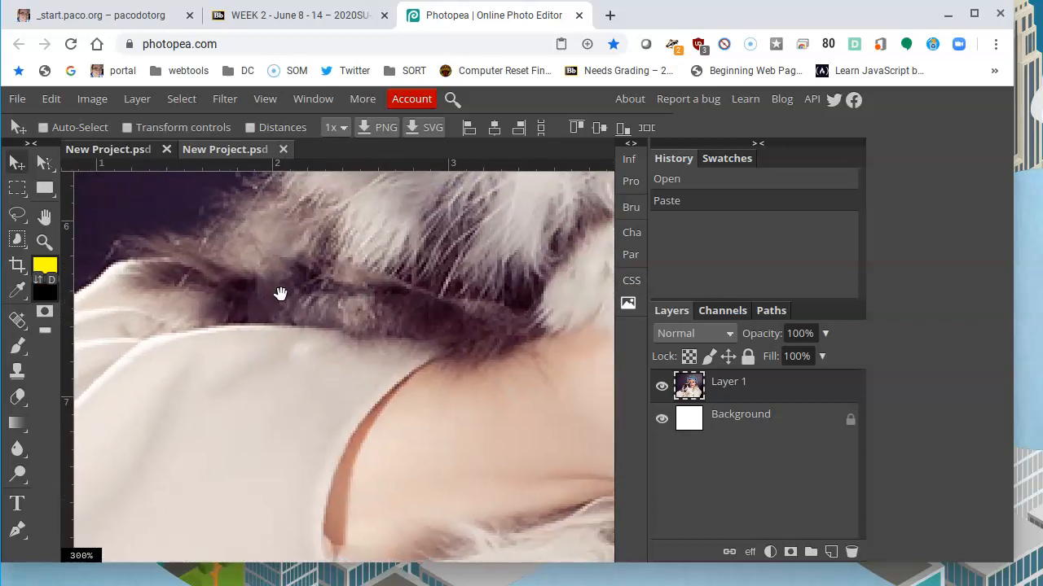
scroll(471, 270, up, 1)
scroll(426, 342, right, 5)
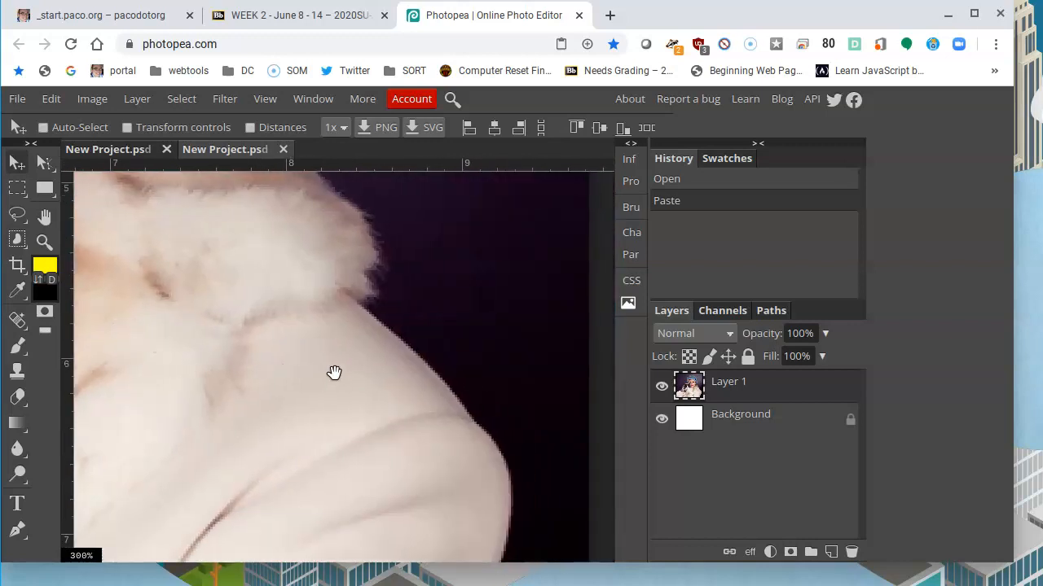
scroll(309, 402, up, 4)
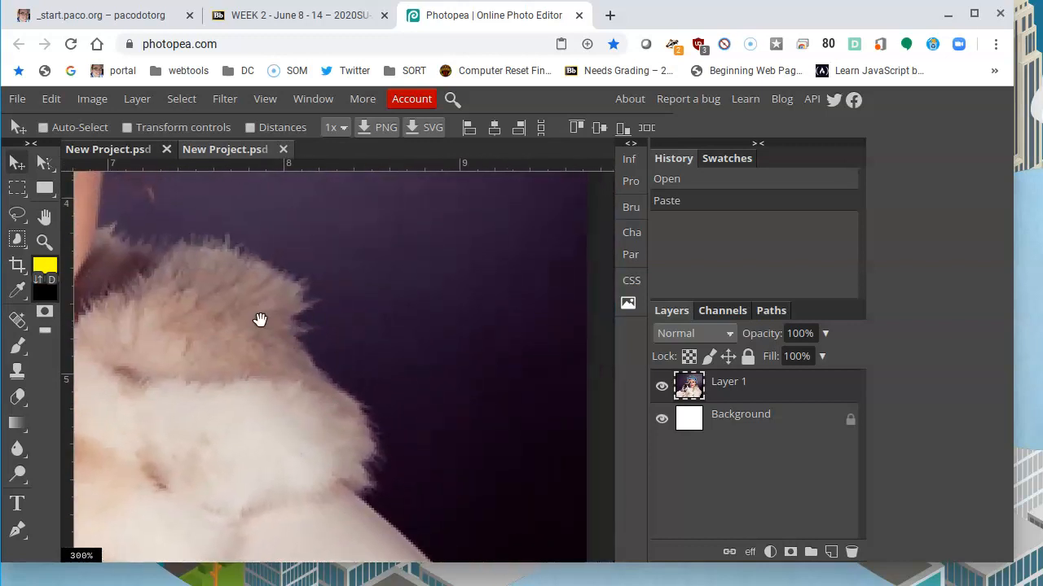
scroll(261, 319, left, 2)
drag(326, 274, 363, 420)
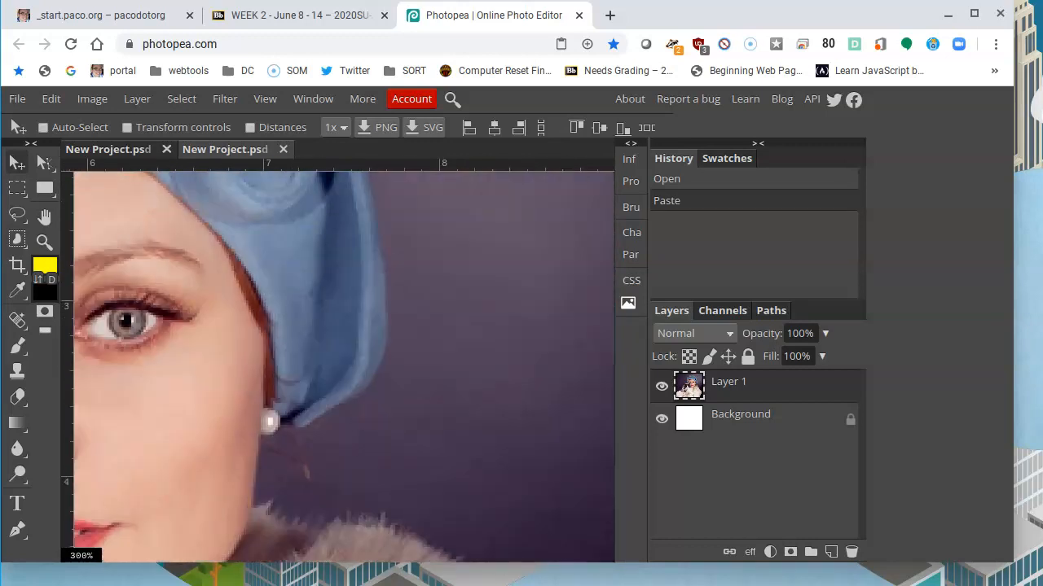
key(ctrl+0)
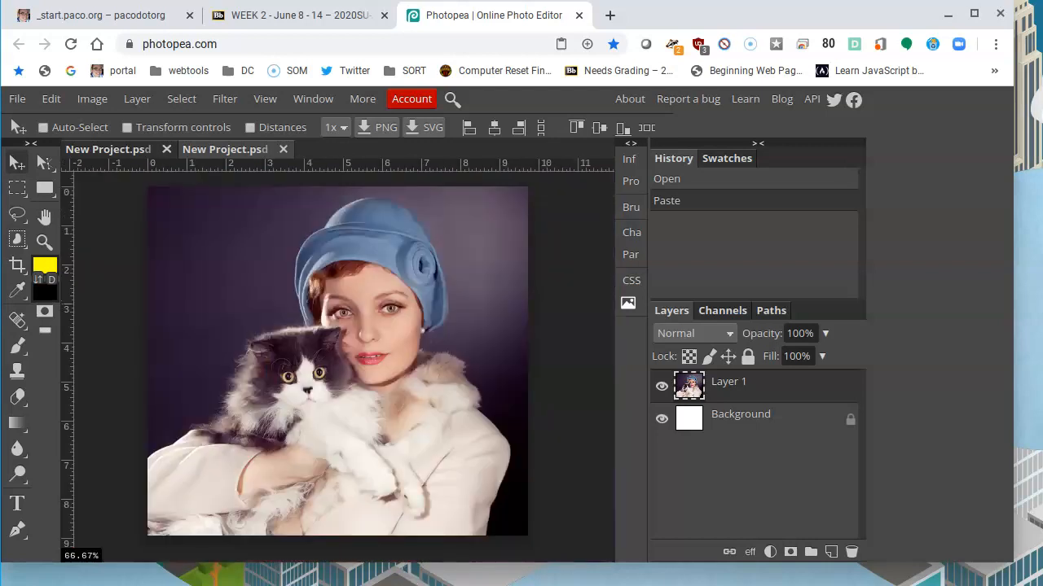
- Make the browser window taller and look through the variants of the marquee and lasso selection tools
drag(544, 563, 545, 583)
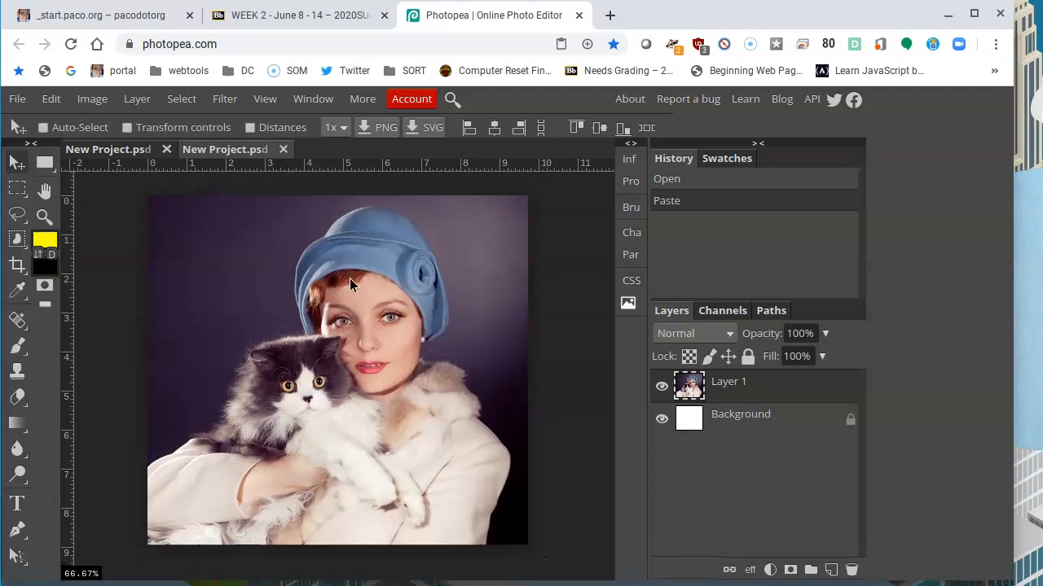
right_click(22, 187)
click(22, 188)
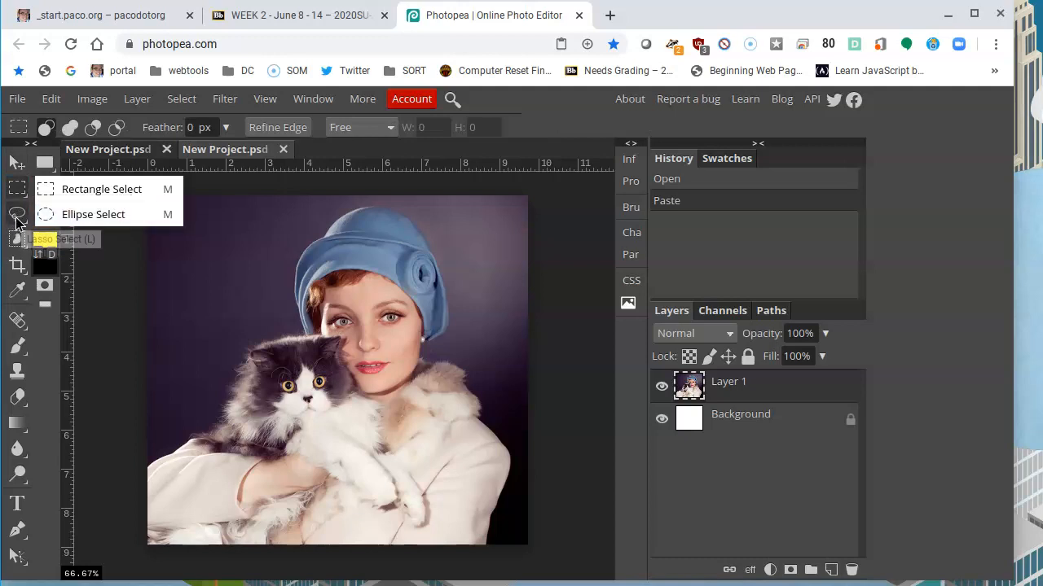
right_click(16, 214)
click(16, 213)
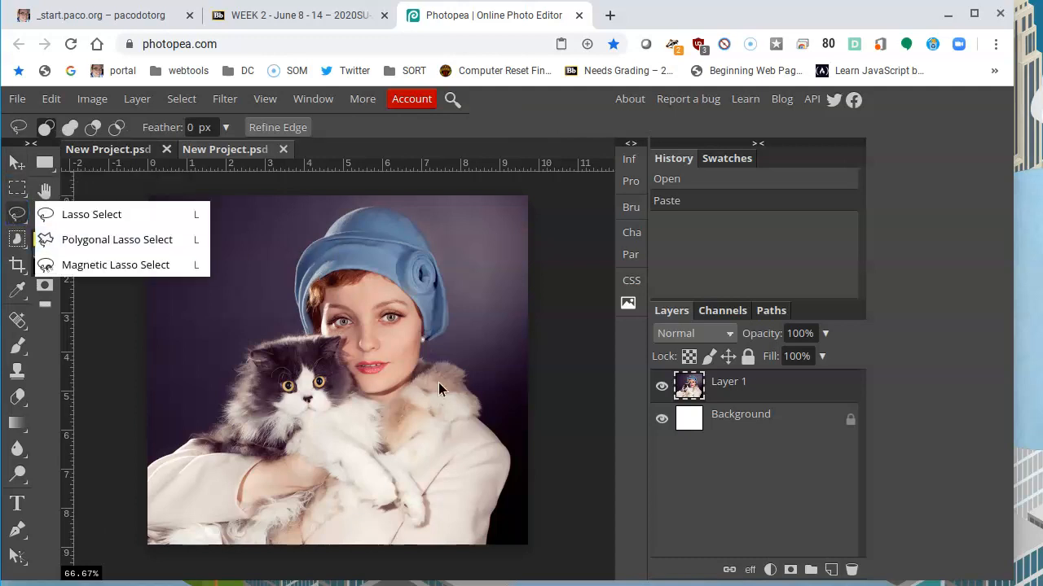
click(283, 339)
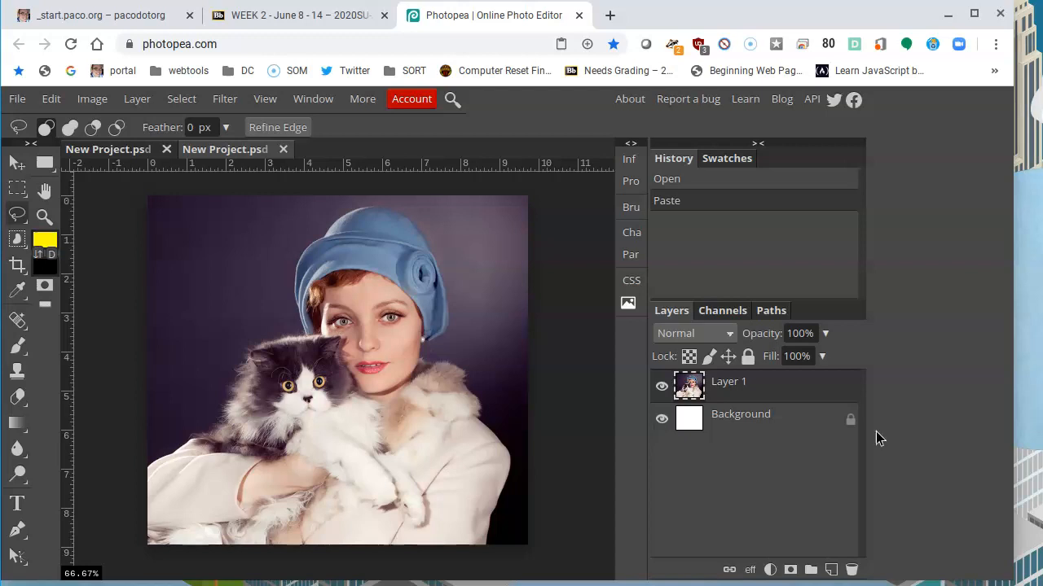
- Delete the white Background layer from the woman-and-cat project
click(766, 419)
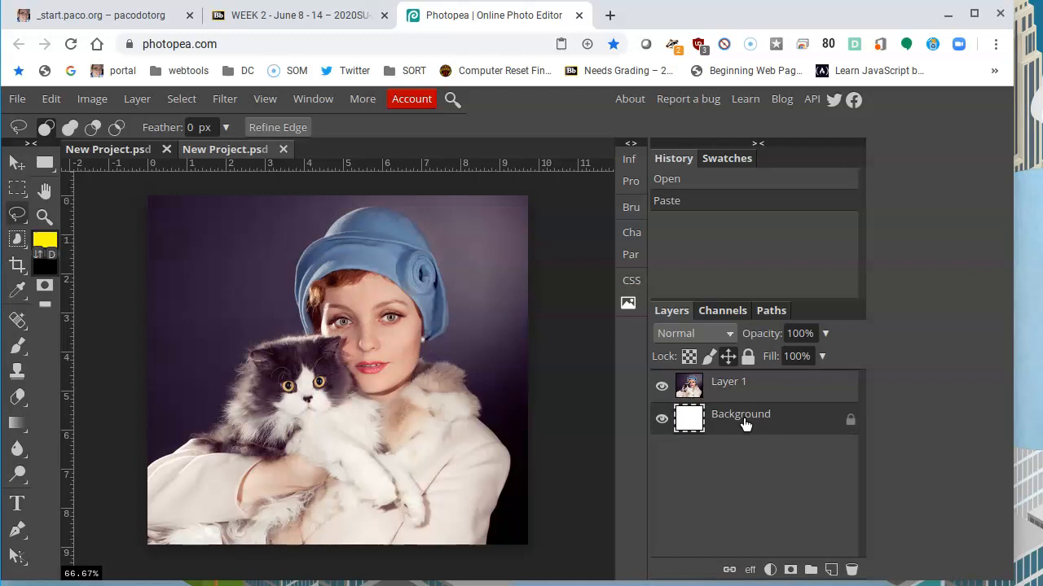
click(851, 570)
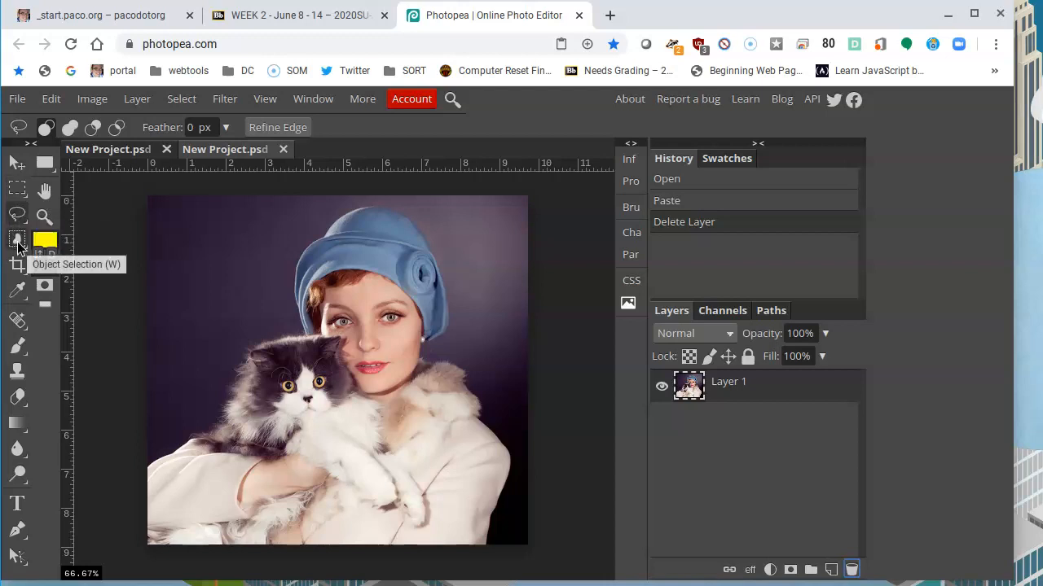
- Choose the Quick Selection tool and set its brush to 60 px size and 49% hardness
right_click(18, 246)
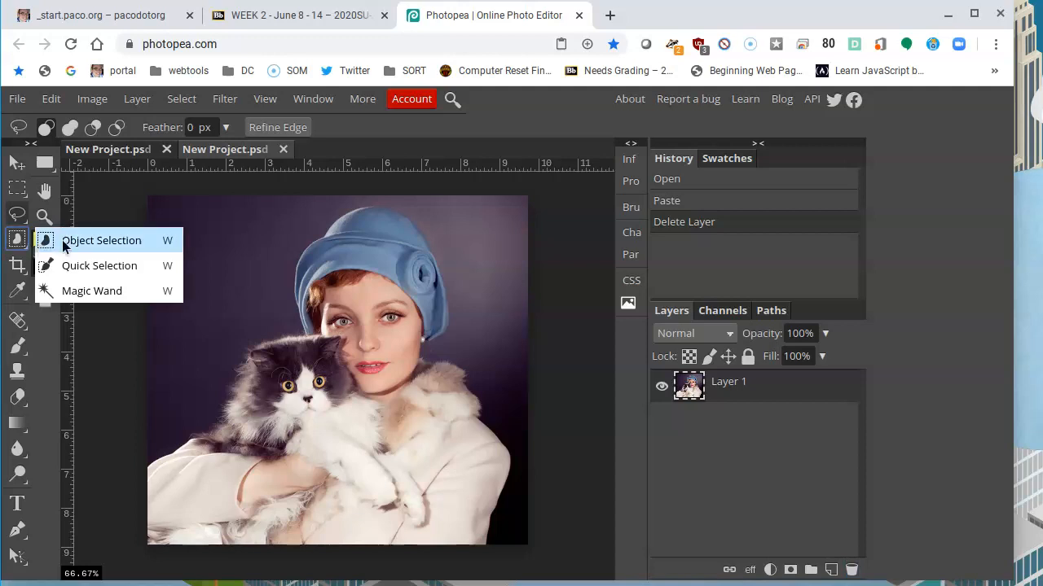
click(132, 268)
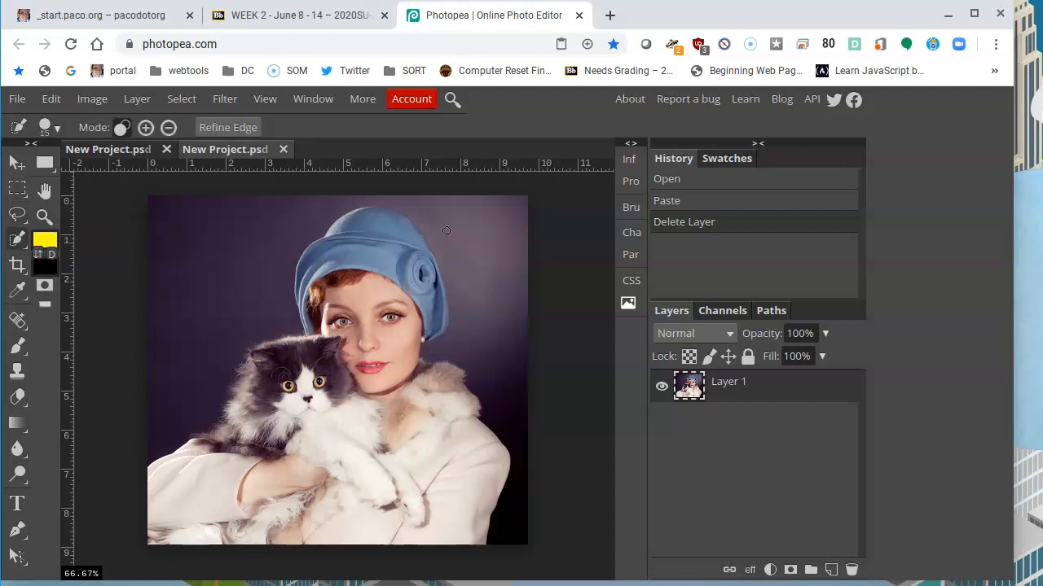
click(57, 130)
click(57, 130)
click(57, 131)
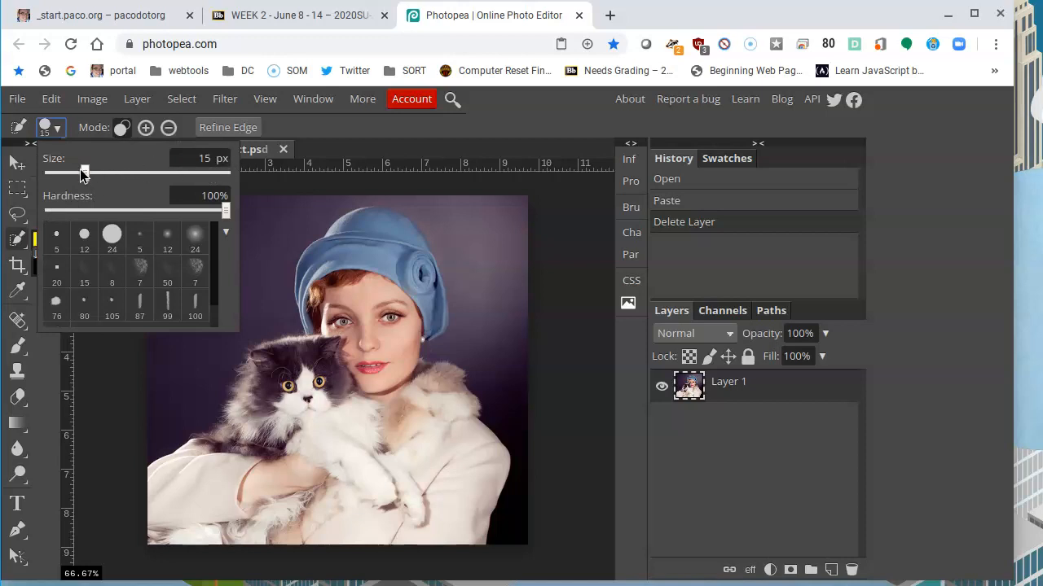
click(118, 173)
mouse_move(117, 174)
mouse_down()
mouse_move(96, 174)
mouse_move(110, 175)
mouse_up()
drag(114, 175, 110, 175)
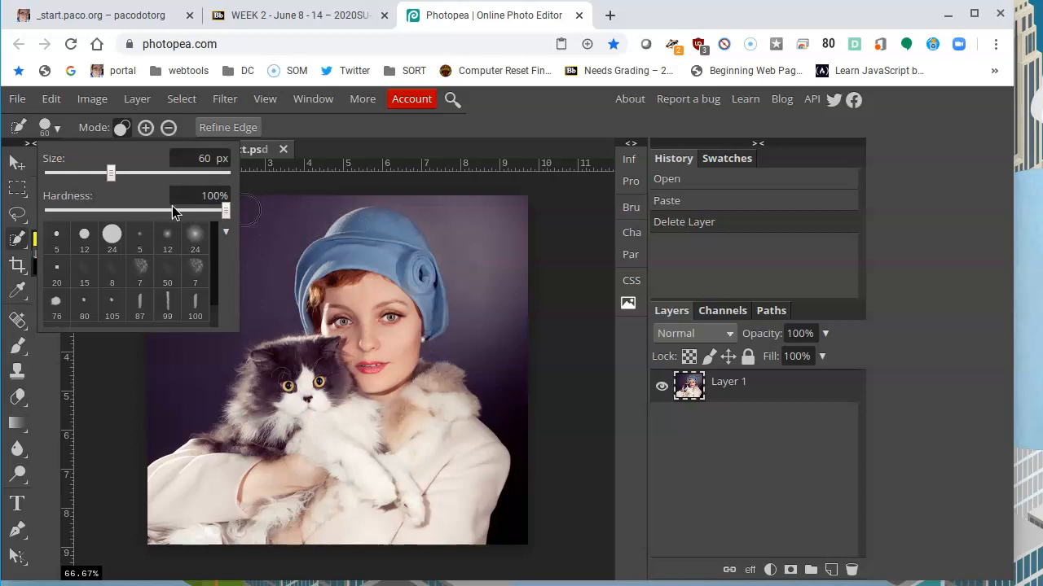
drag(225, 210, 136, 214)
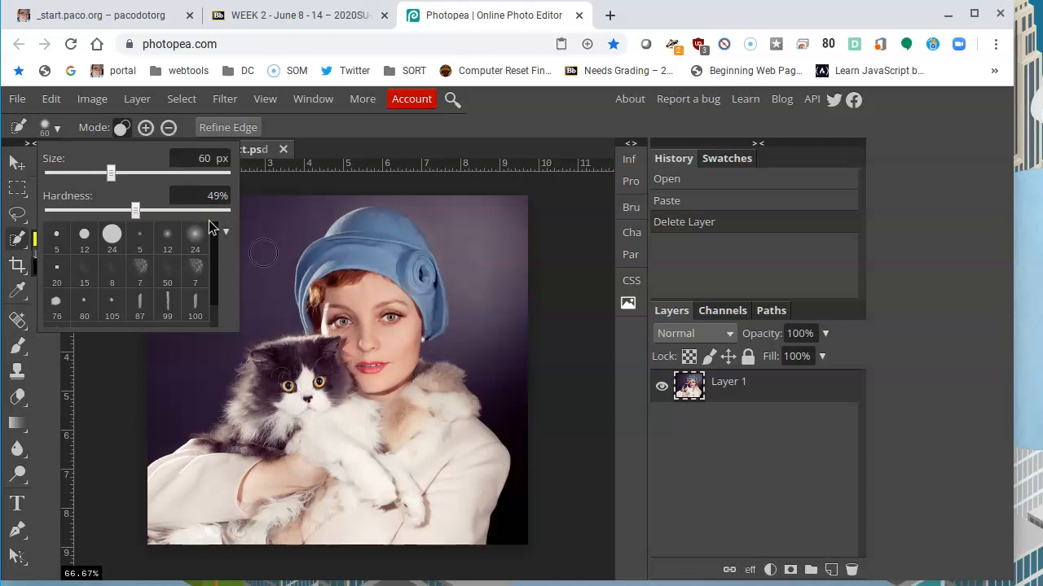
click(421, 158)
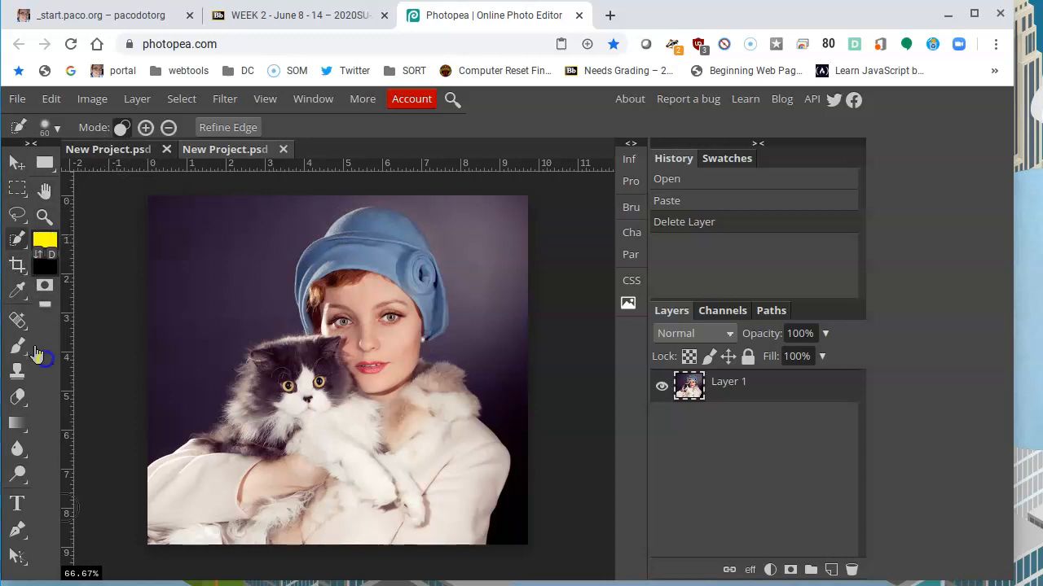
- Select the woman and cat with Quick Selection and check the selection's edge around the cat's fur
right_click(20, 243)
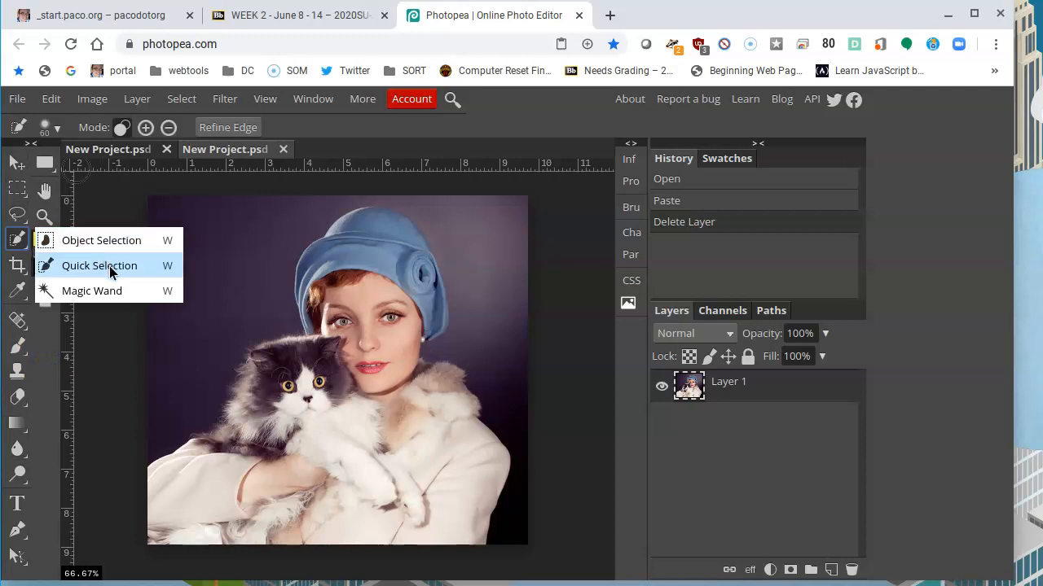
click(100, 265)
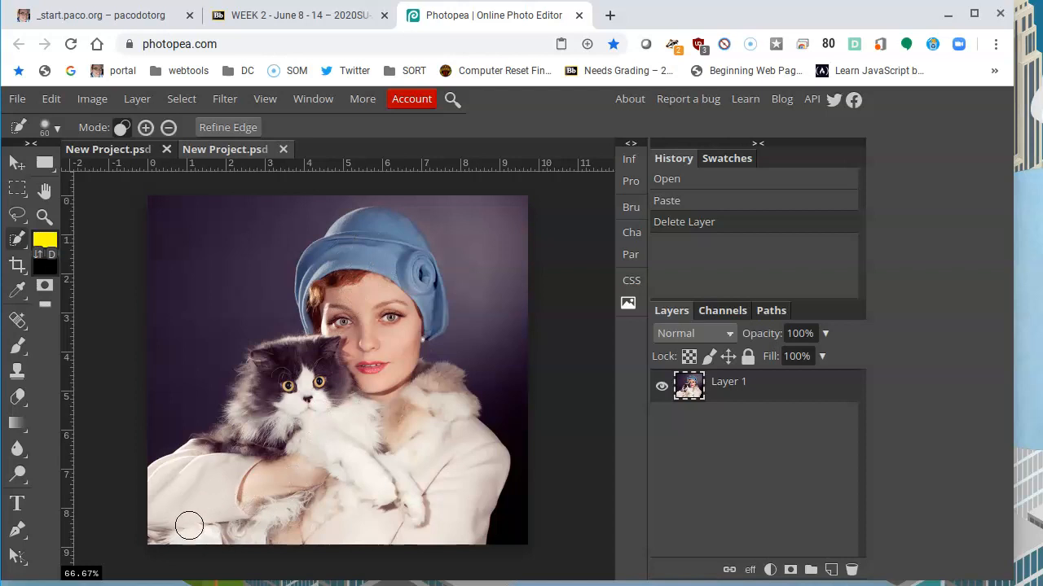
drag(181, 510, 257, 478)
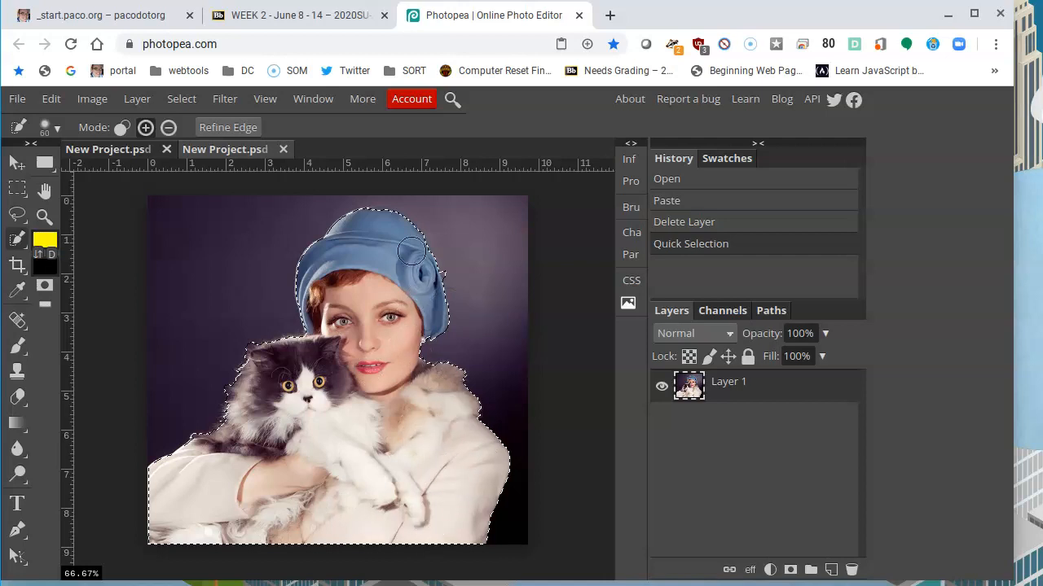
ctrl+click(253, 350)
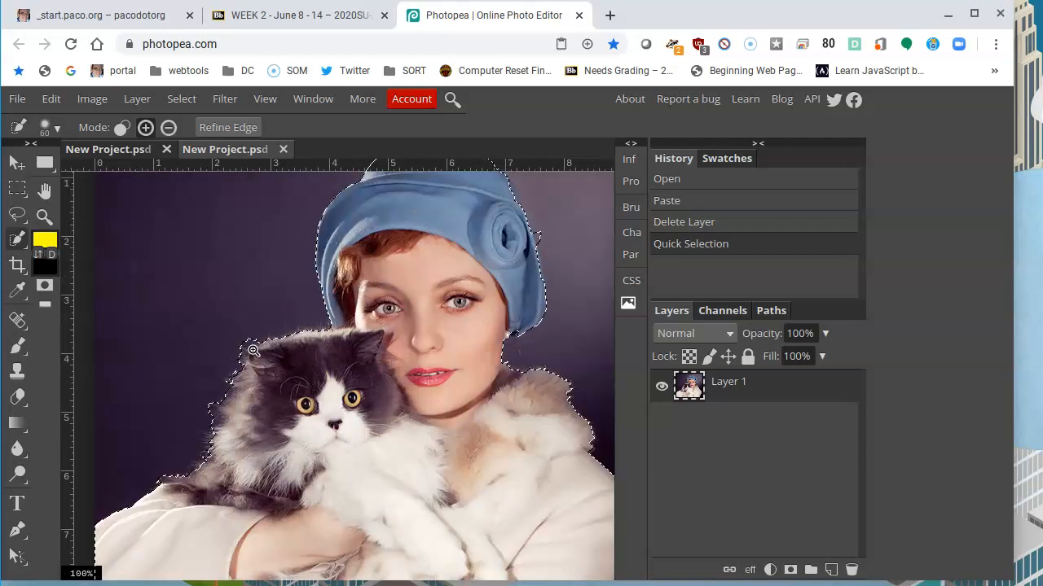
ctrl+click(253, 350)
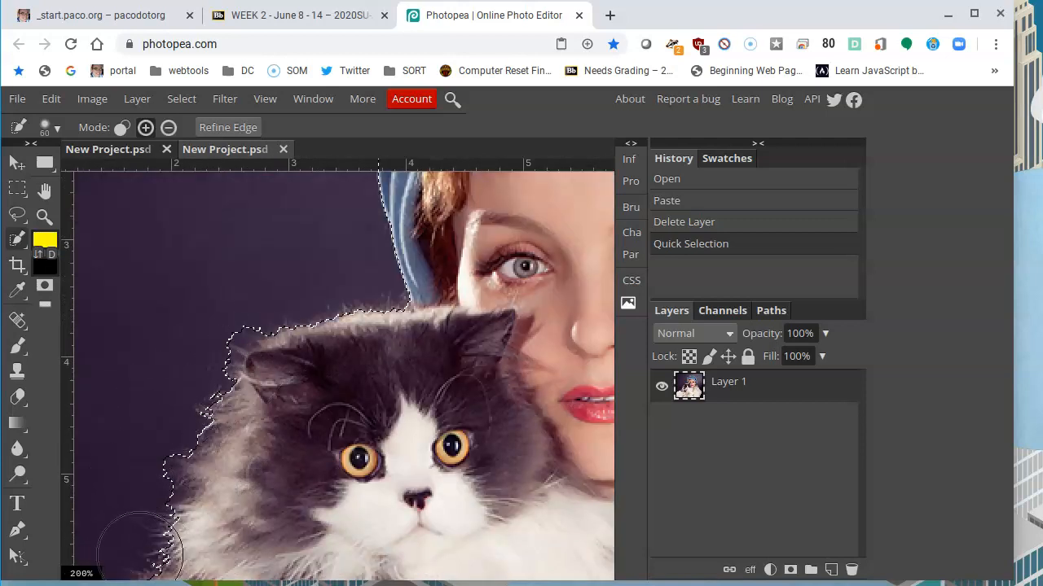
key(ctrl+0)
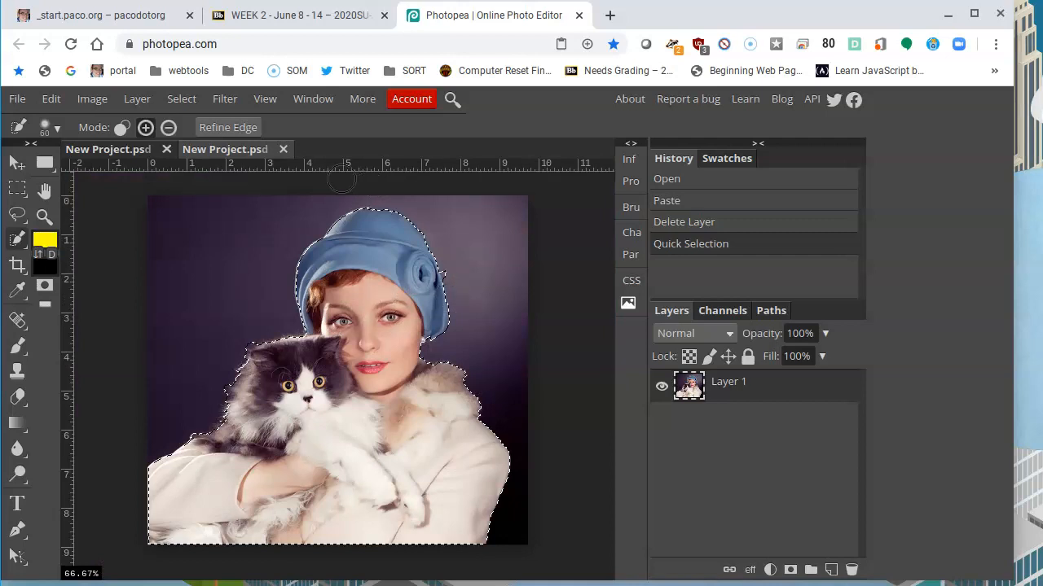
- Start Refine Edge on the selection and paint white over part of the blue hat to mark it as foreground
click(228, 131)
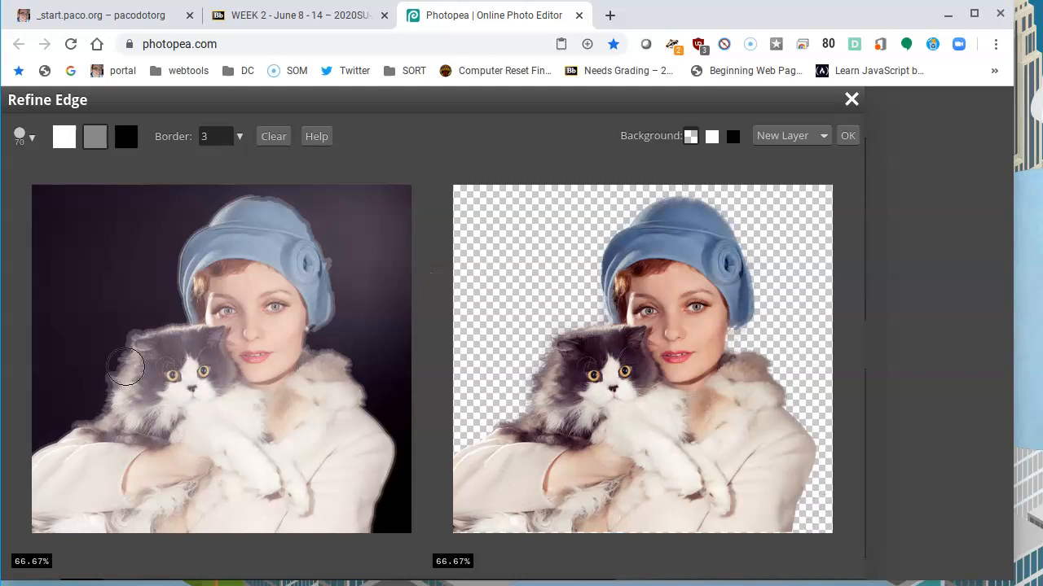
click(64, 138)
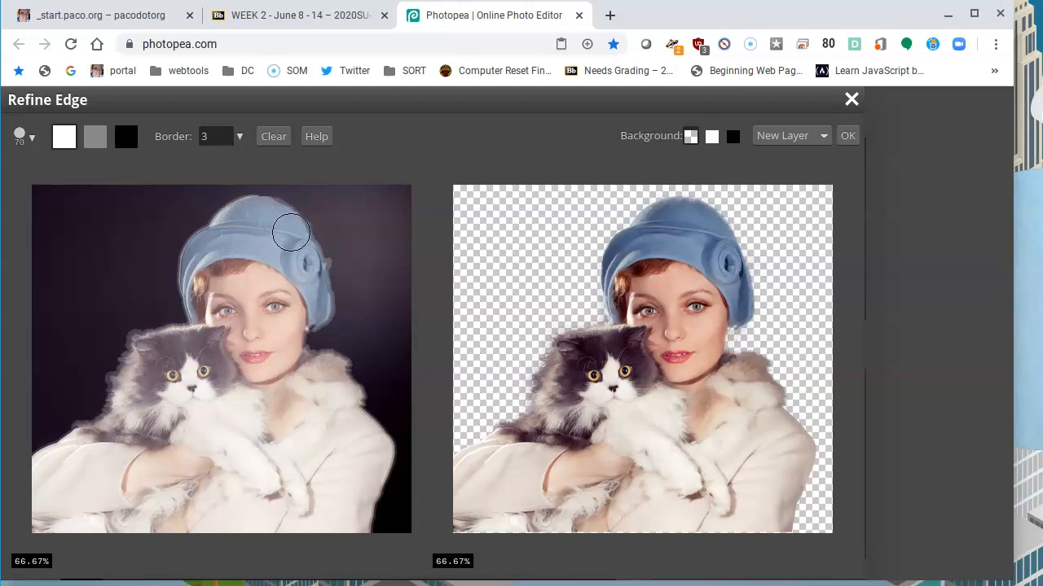
drag(295, 236, 286, 233)
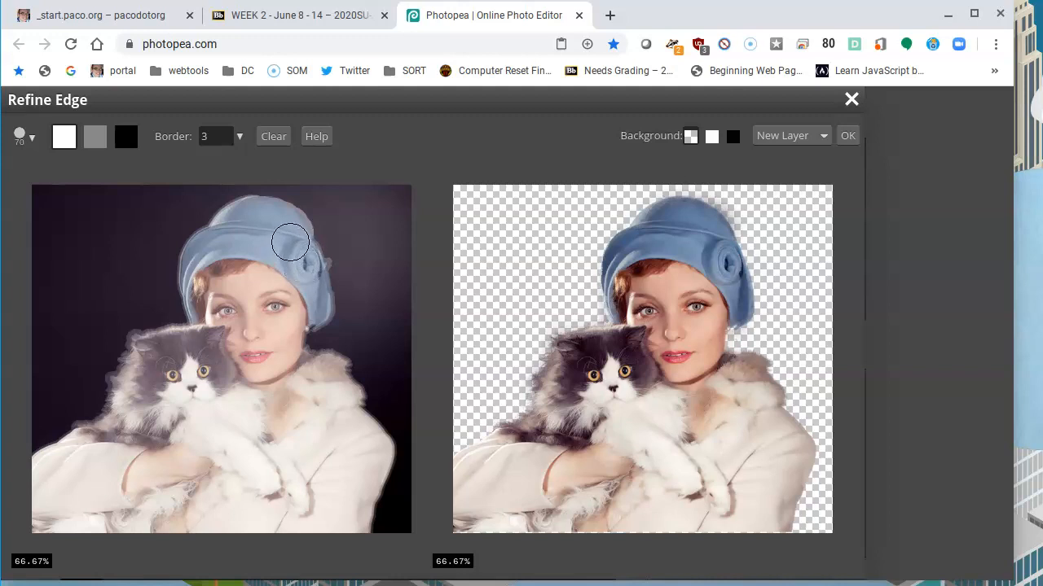
- Set the Refine Edge brush size to 27 px
click(34, 141)
click(58, 186)
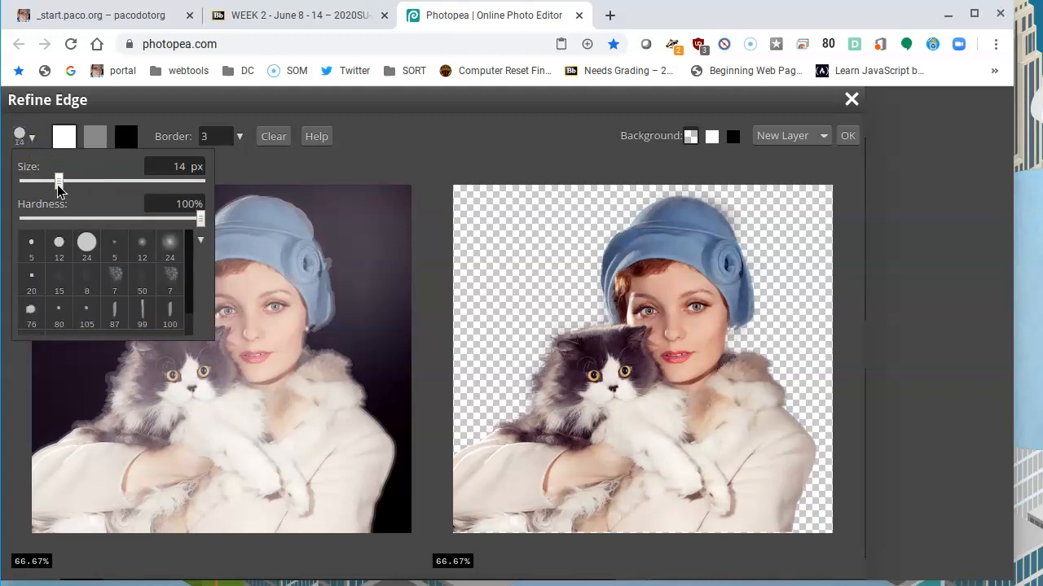
drag(63, 186, 69, 182)
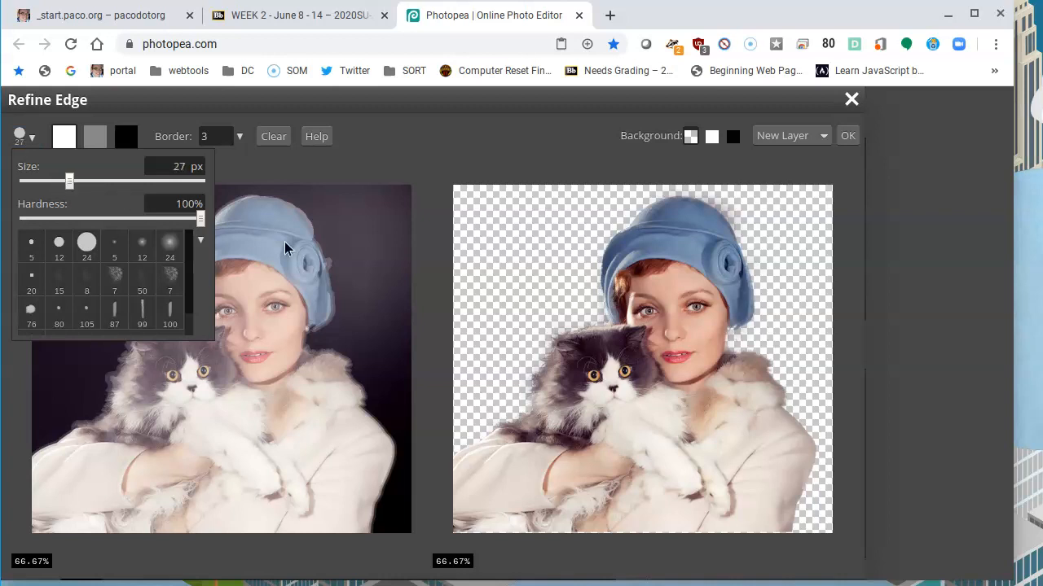
click(291, 220)
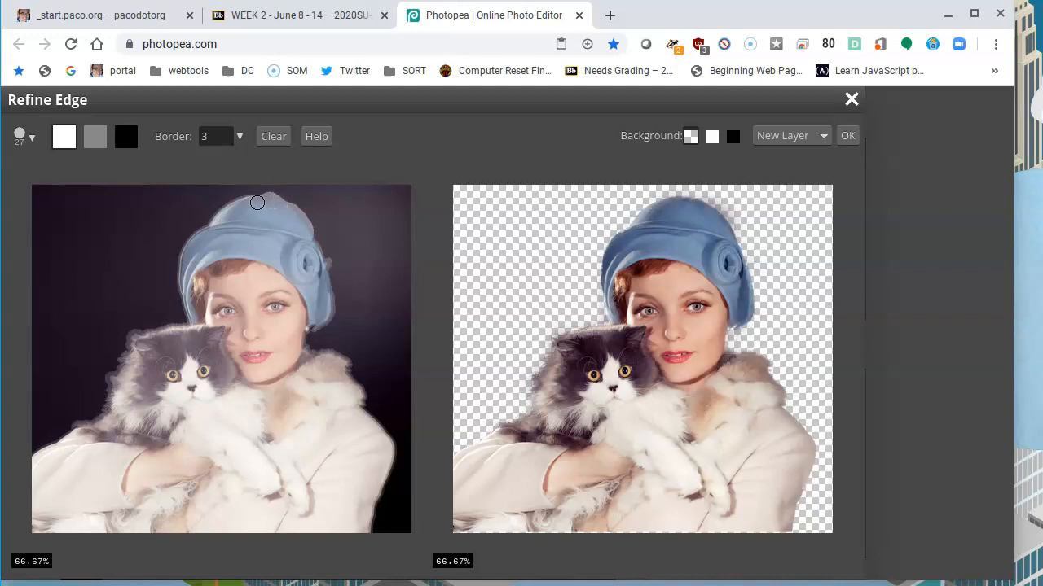
- Try a white stroke along the top edge of the hat, and undo it
drag(275, 201, 240, 202)
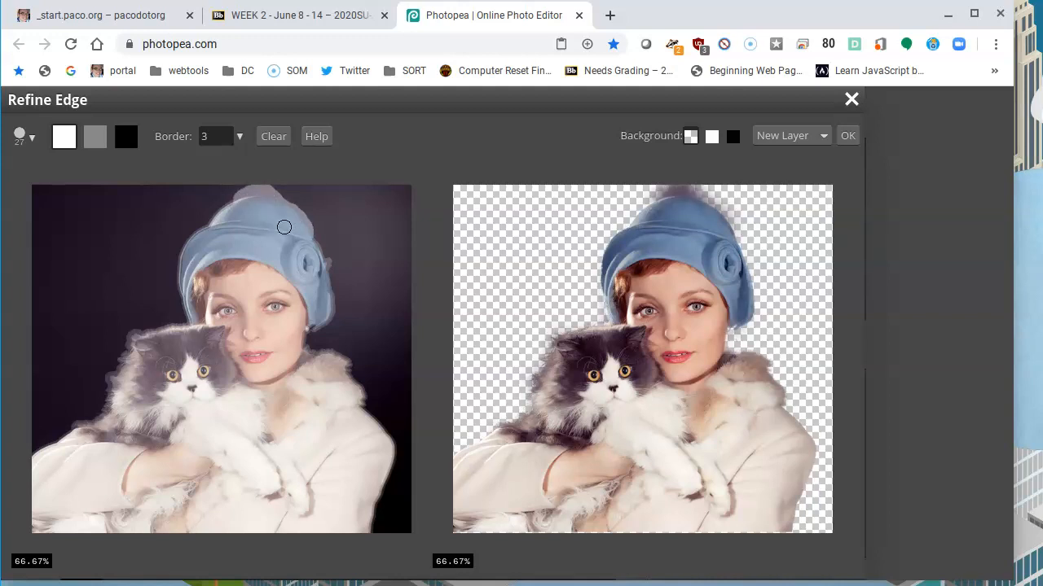
key(ctrl+z)
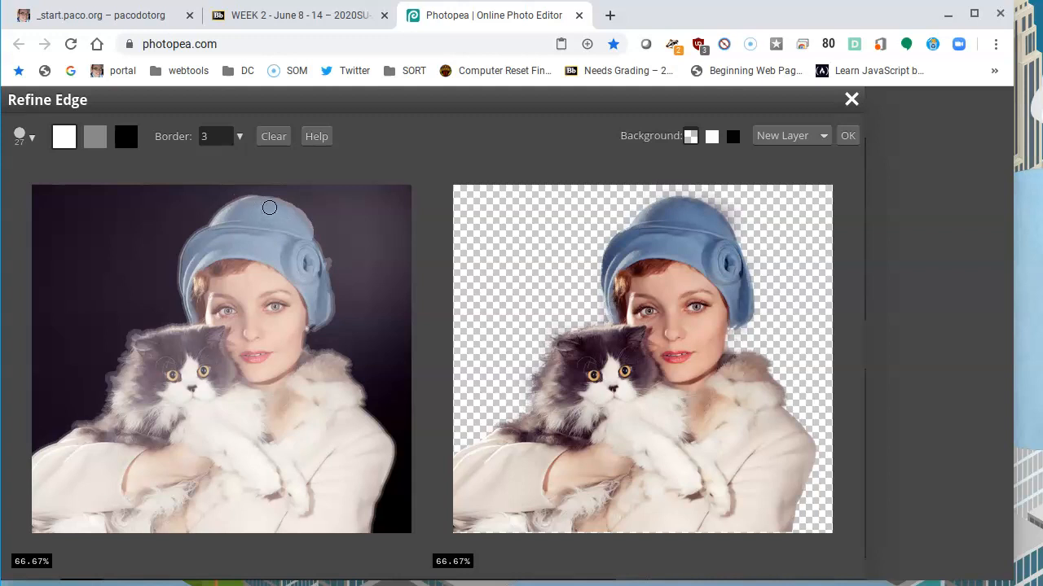
- Try white strokes at the hat's edge and across the dark background above the hat, and undo them
drag(306, 234, 310, 240)
key(ctrl+z)
click(117, 141)
mouse_move(190, 208)
mouse_down()
mouse_move(213, 192)
mouse_move(310, 186)
mouse_move(386, 199)
mouse_move(383, 208)
mouse_up()
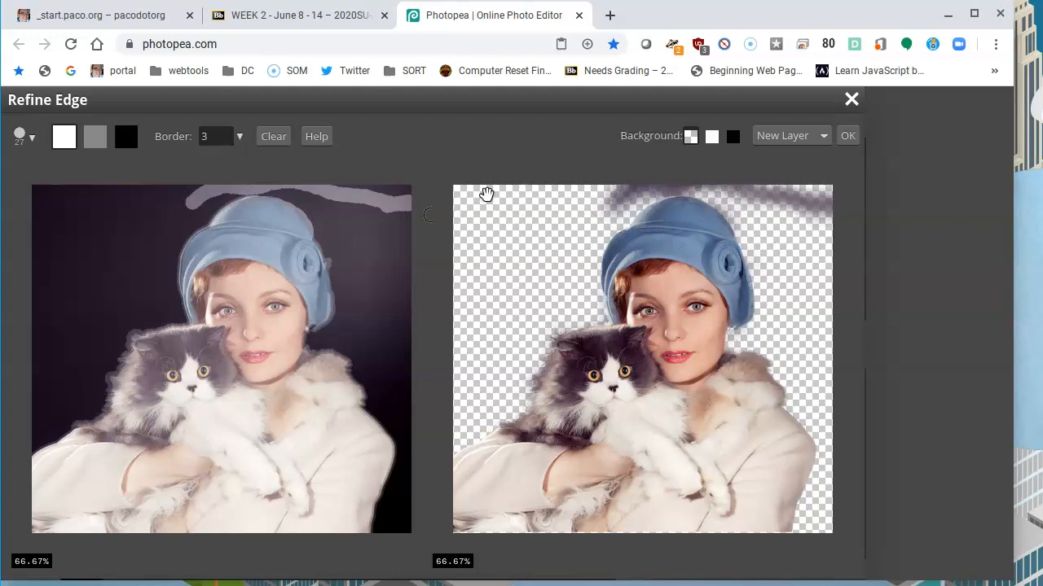
key(ctrl+z)
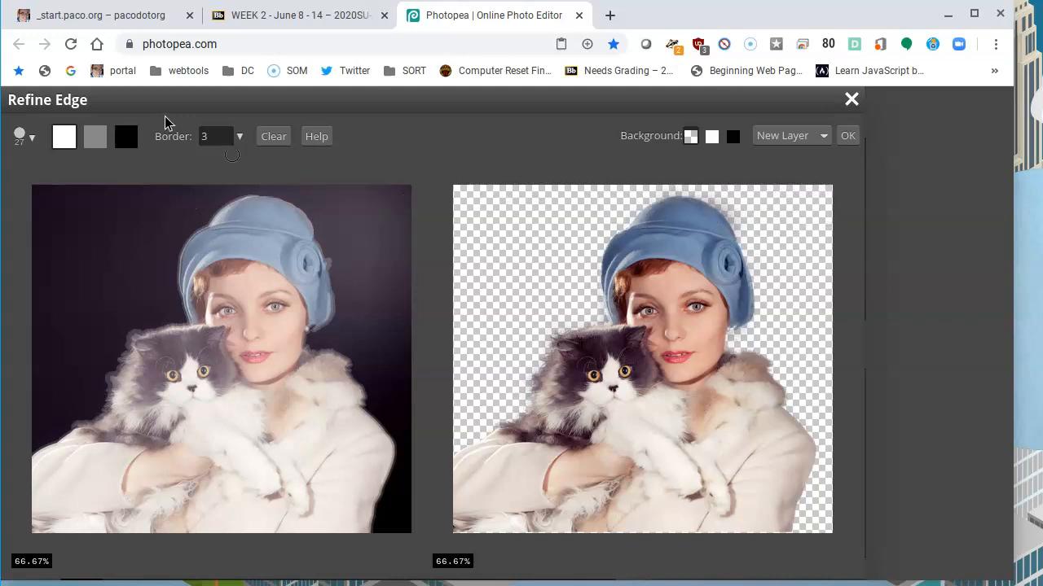
- Paint gray with a 49 px brush along the edges of the cat's fur, sleeve, hat, fur collar and coat
click(95, 138)
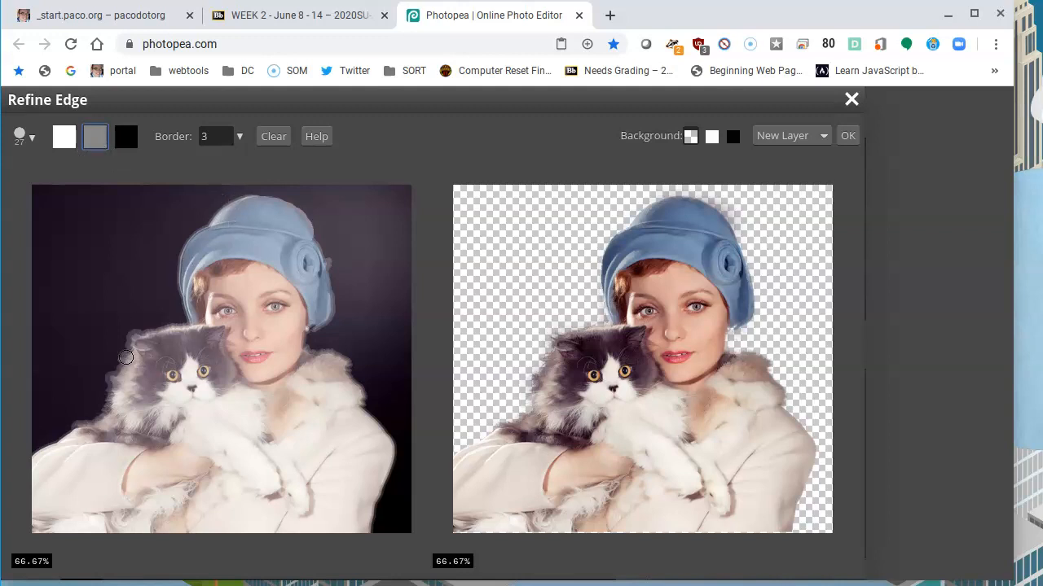
click(31, 138)
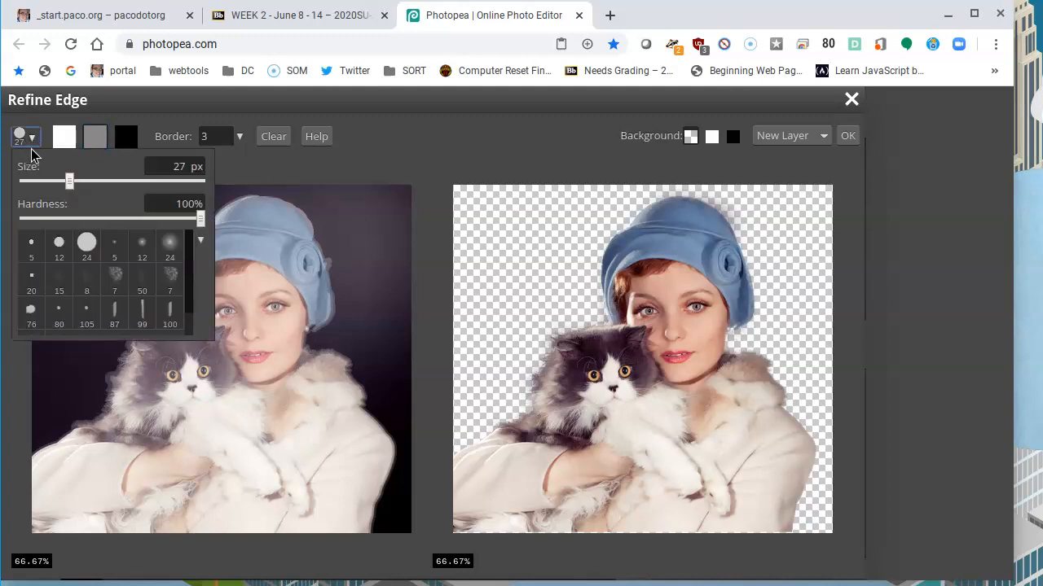
drag(70, 181, 82, 181)
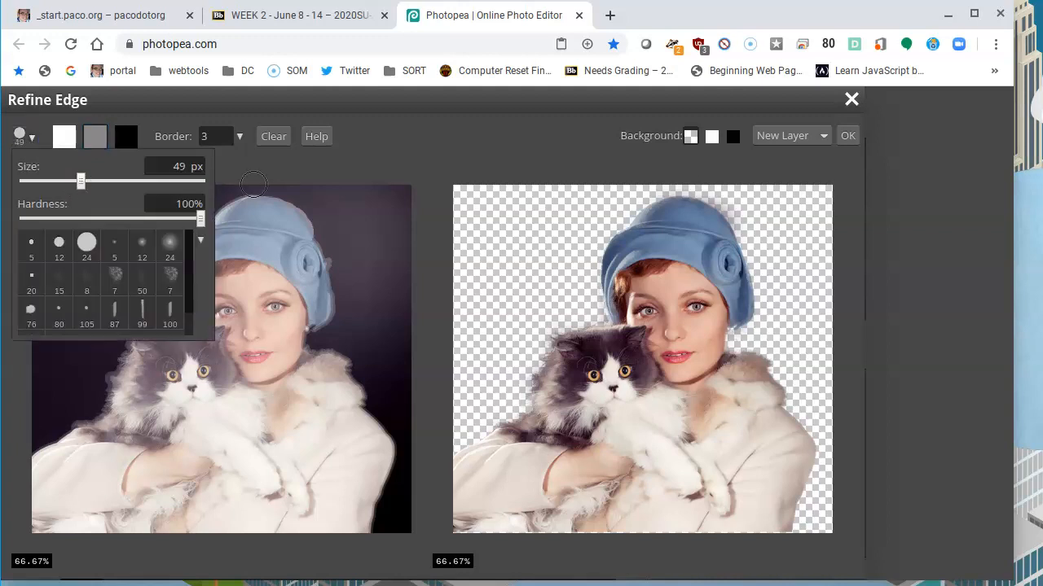
drag(404, 105, 398, 107)
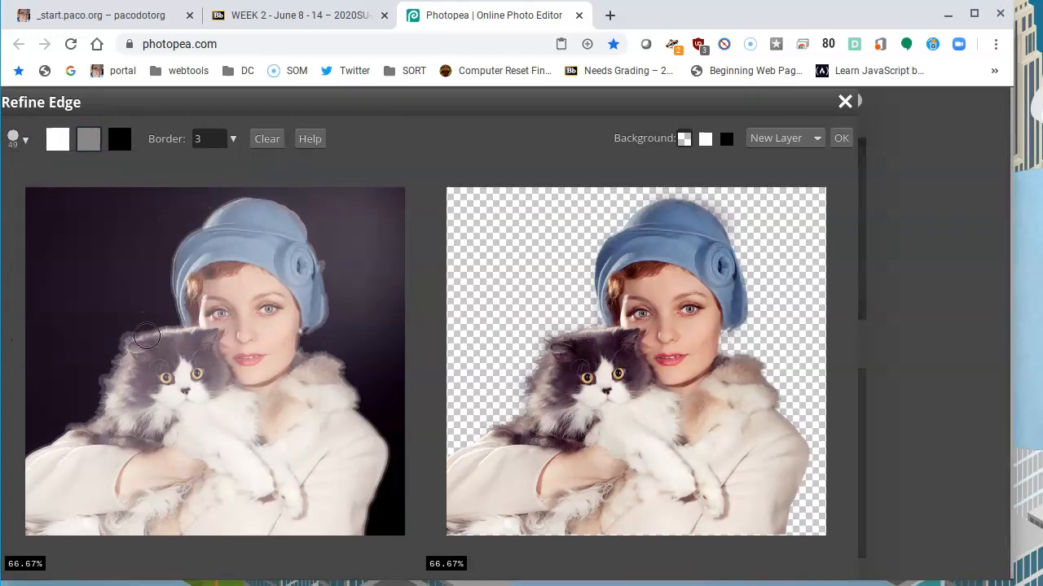
mouse_move(138, 342)
mouse_down()
mouse_move(191, 324)
mouse_move(153, 318)
mouse_up()
mouse_move(126, 351)
mouse_down()
mouse_move(96, 428)
mouse_move(38, 474)
mouse_up()
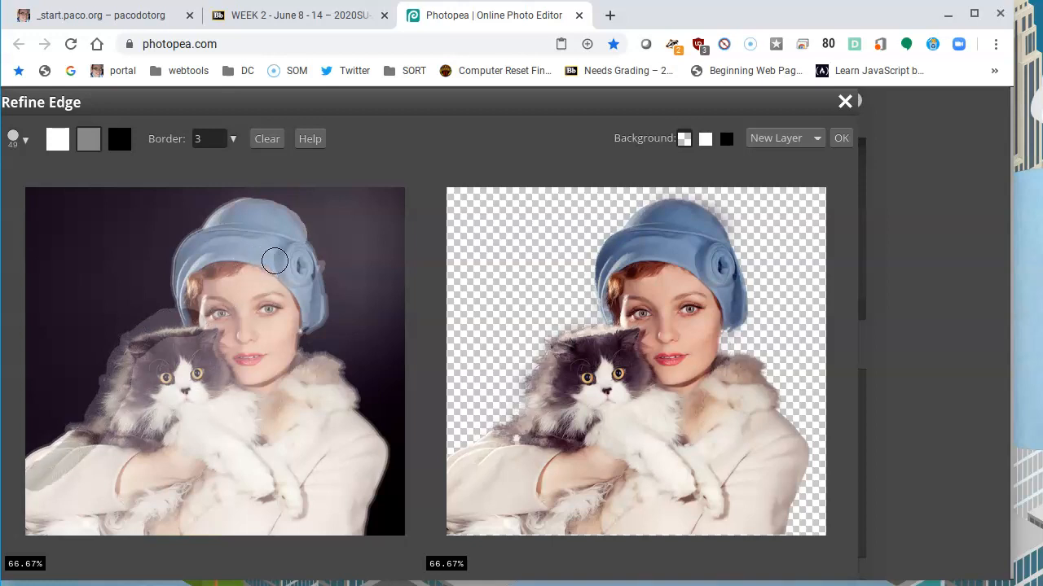
mouse_move(246, 210)
mouse_down()
mouse_move(298, 251)
mouse_move(316, 299)
mouse_move(301, 309)
mouse_up()
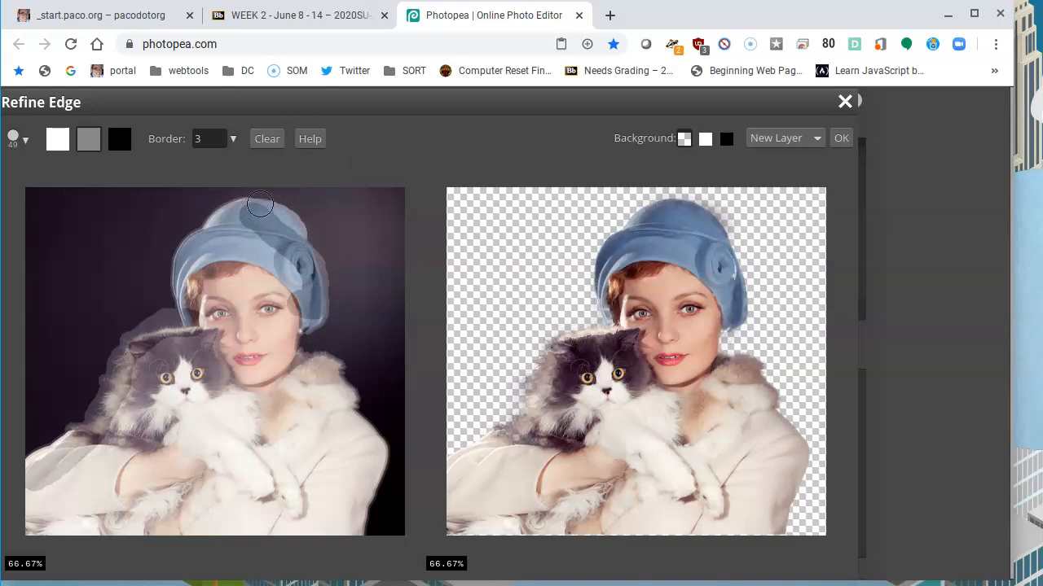
mouse_move(279, 353)
mouse_down()
mouse_move(338, 373)
mouse_move(347, 422)
mouse_move(383, 457)
mouse_move(354, 477)
mouse_move(349, 492)
mouse_move(377, 465)
mouse_move(337, 531)
mouse_up()
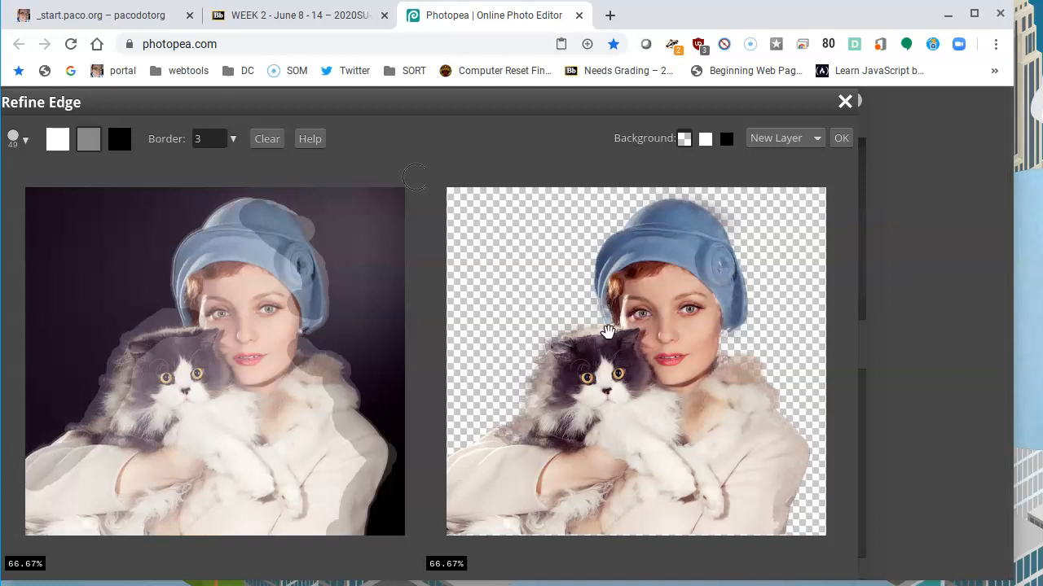
- Touch up the hair edge under the hat in white and output the refined cutout to a new layer
click(56, 143)
mouse_move(192, 289)
mouse_down()
mouse_move(207, 329)
mouse_move(188, 346)
mouse_move(196, 305)
mouse_up()
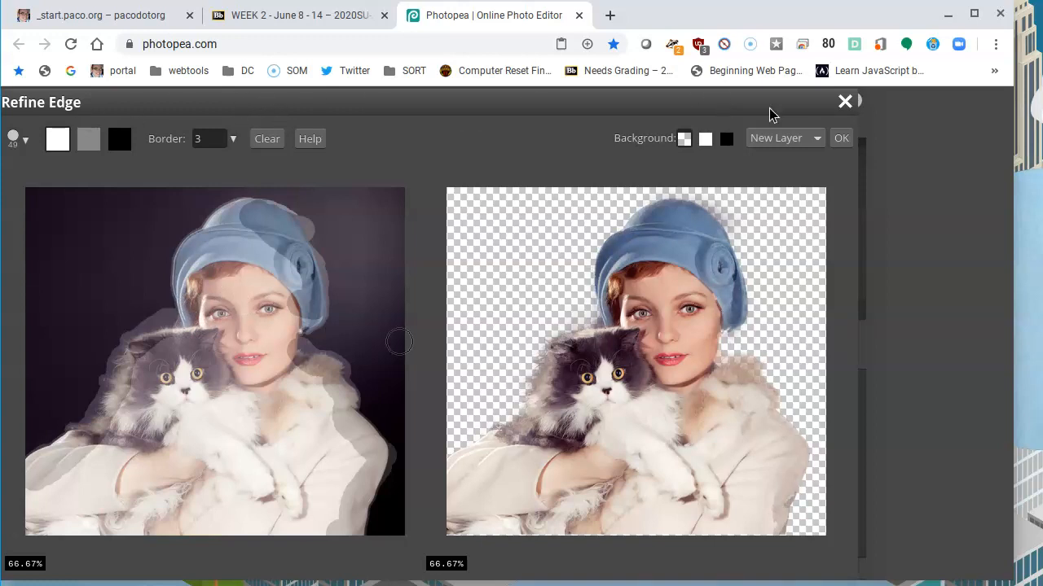
click(843, 139)
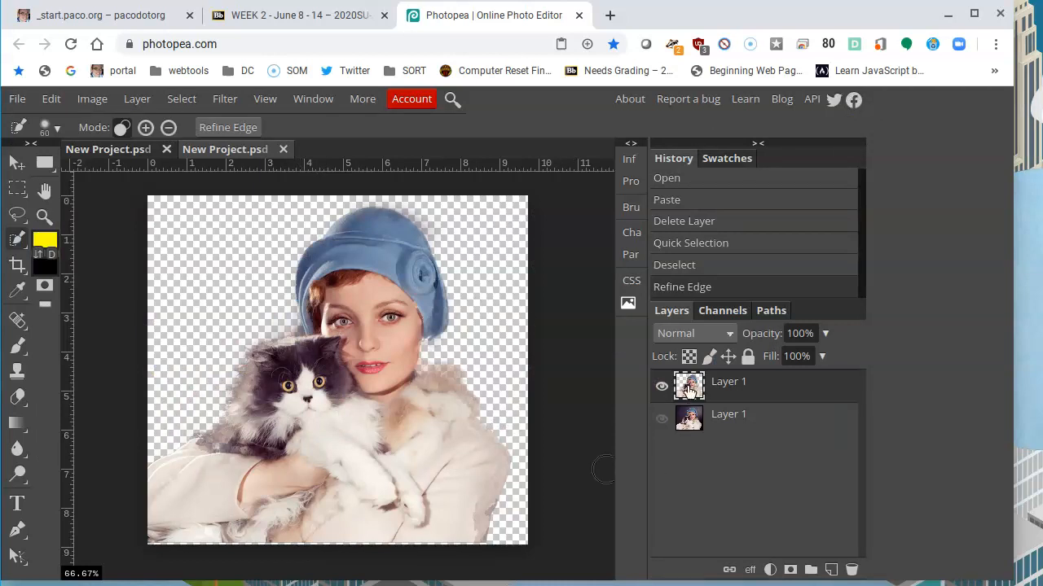
- Compare the cutout with the original photo by showing and hiding the original layer
click(661, 420)
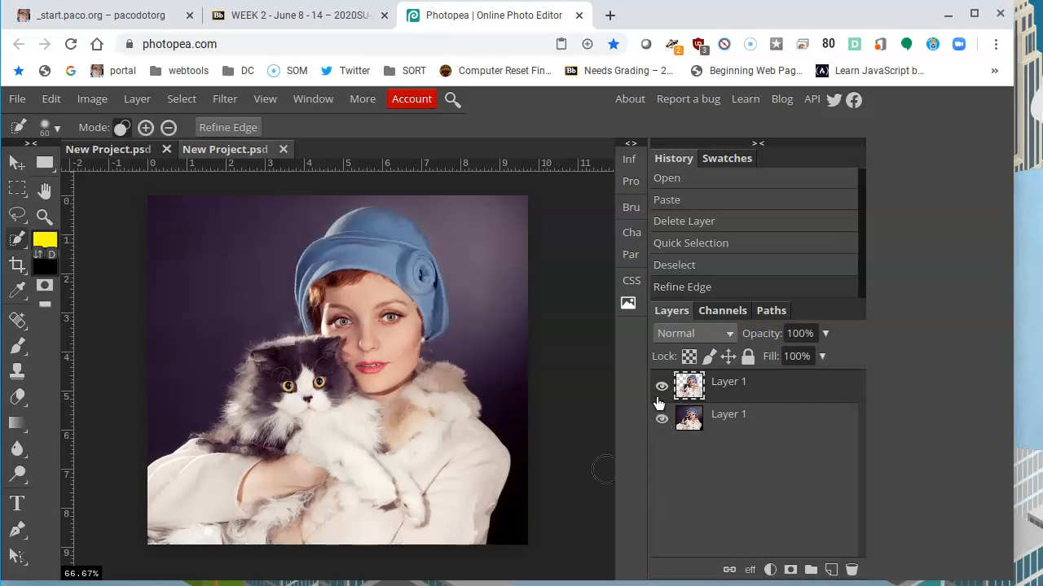
click(661, 424)
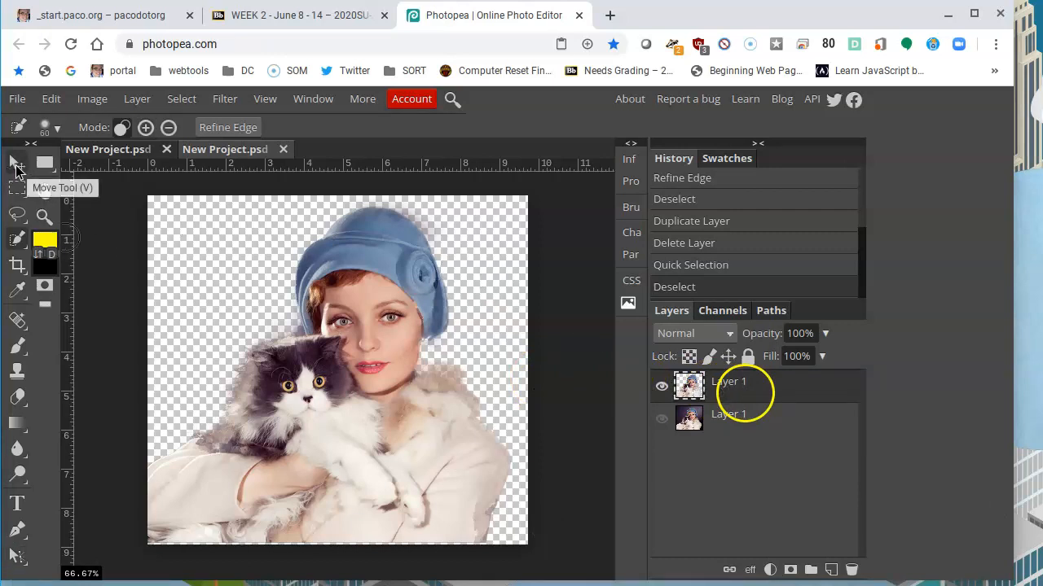
- Select the whole canvas and copy the cutout layer of the woman and cat
click(17, 166)
click(323, 279)
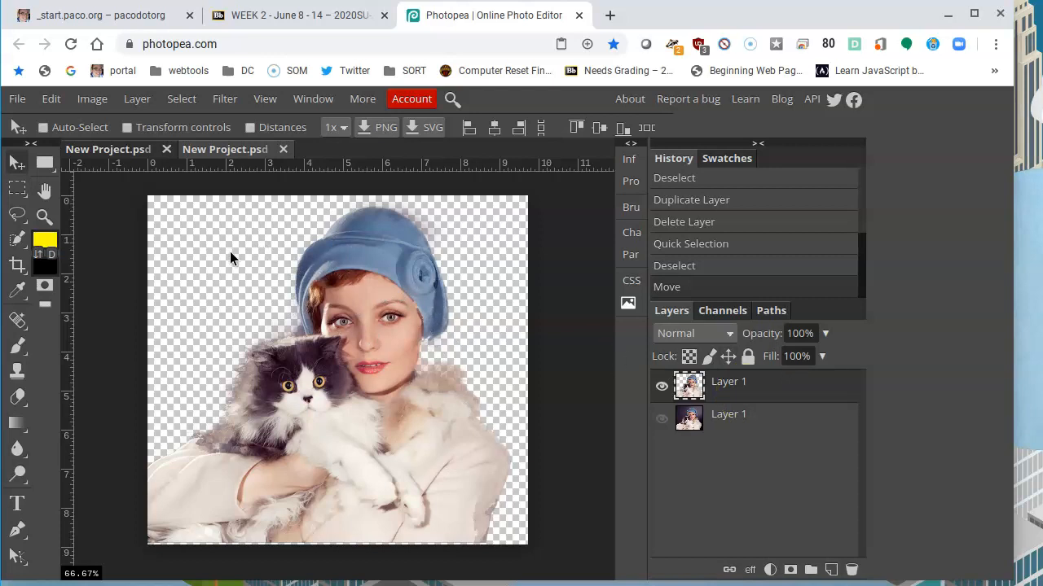
key(ctrl+a)
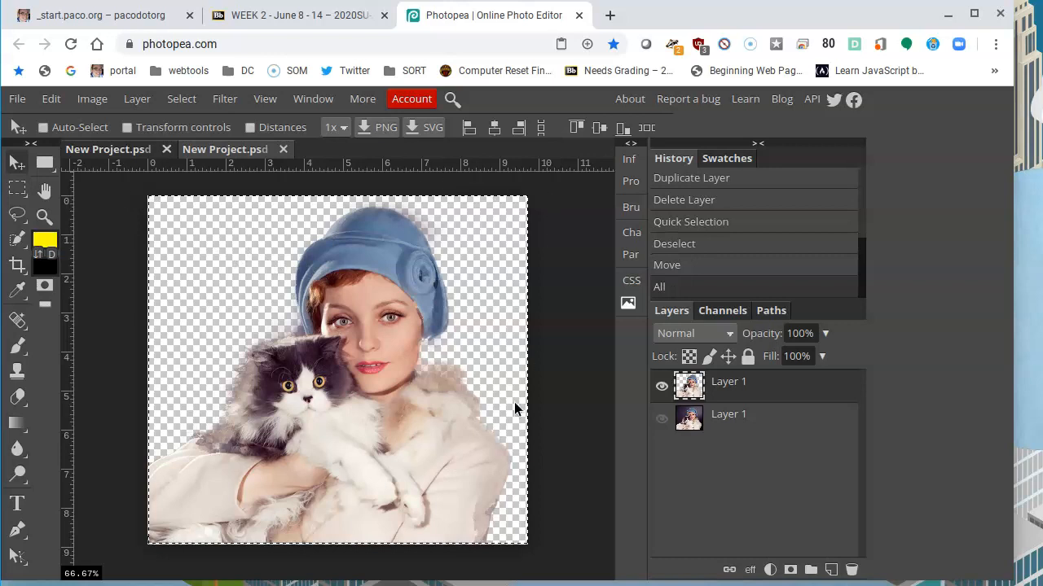
click(51, 101)
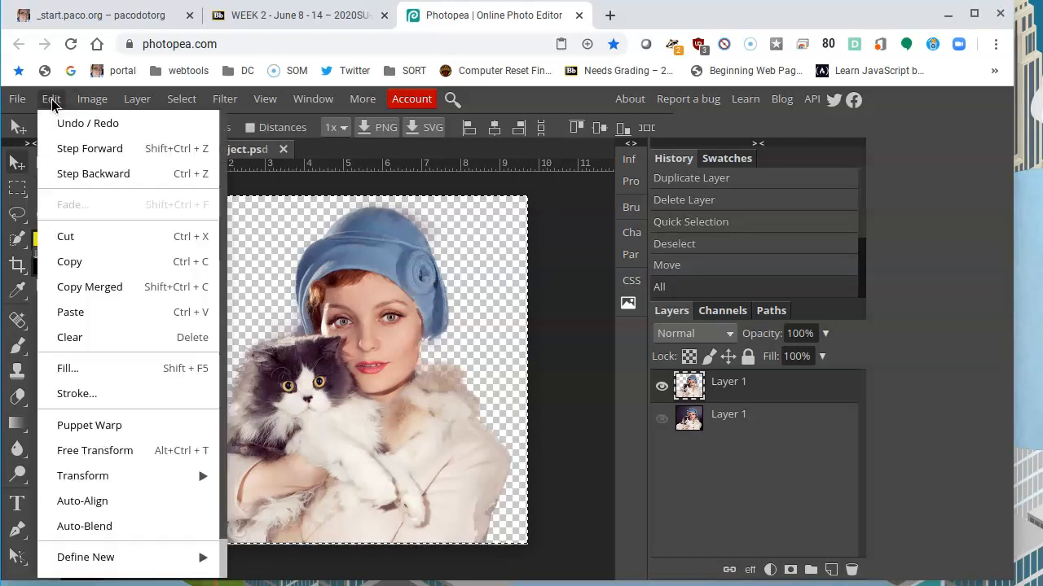
click(70, 262)
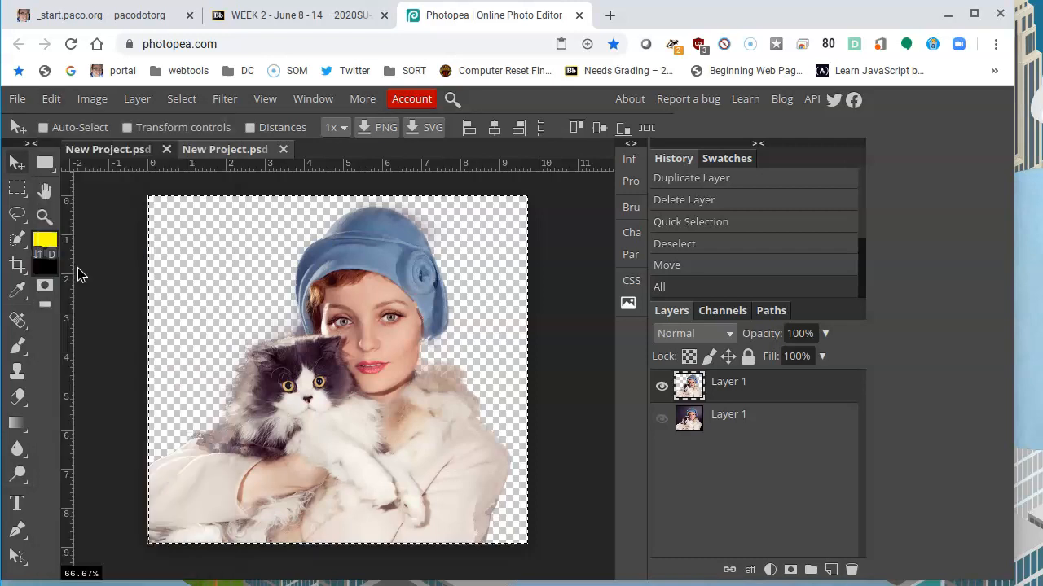
- Paste the cutout into the snow landscape document and move it into the image's lower-left corner
click(116, 157)
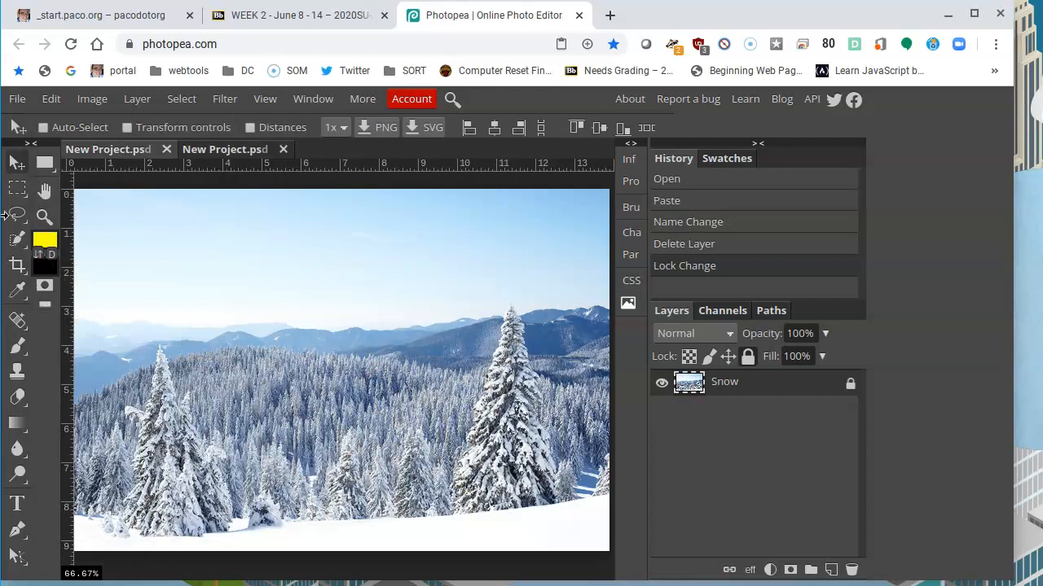
click(50, 99)
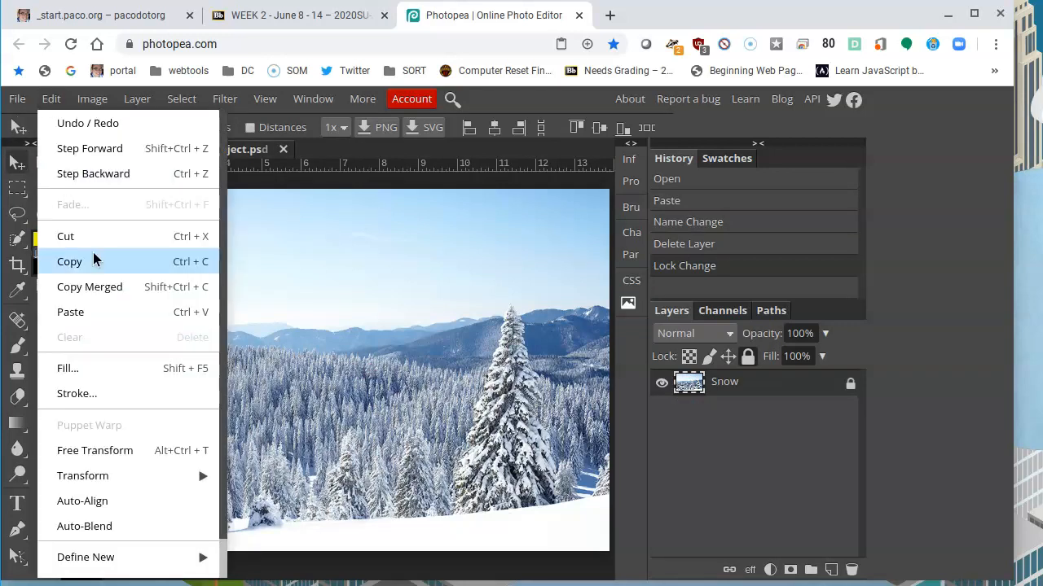
click(89, 312)
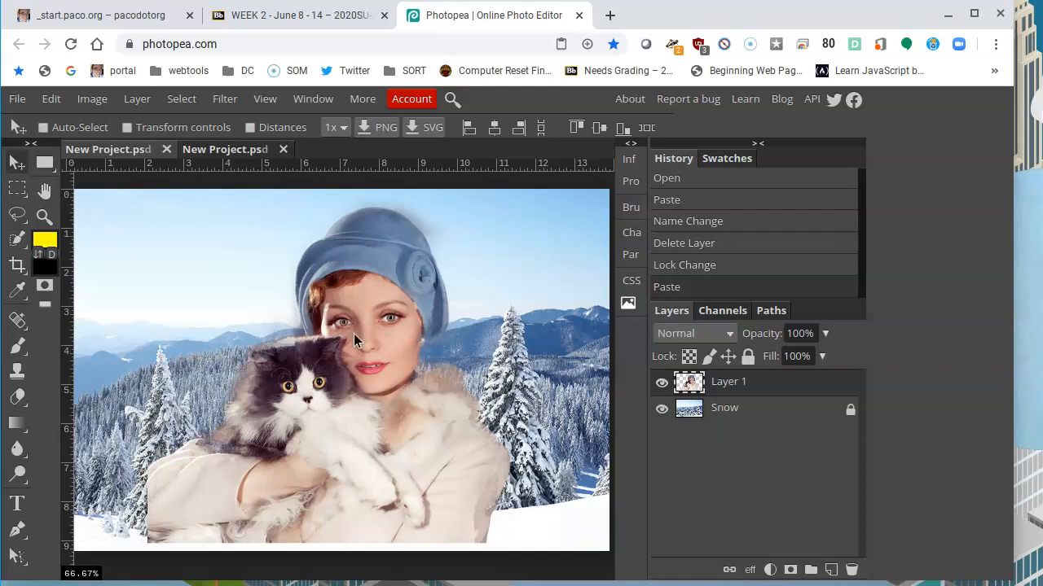
drag(364, 351, 295, 367)
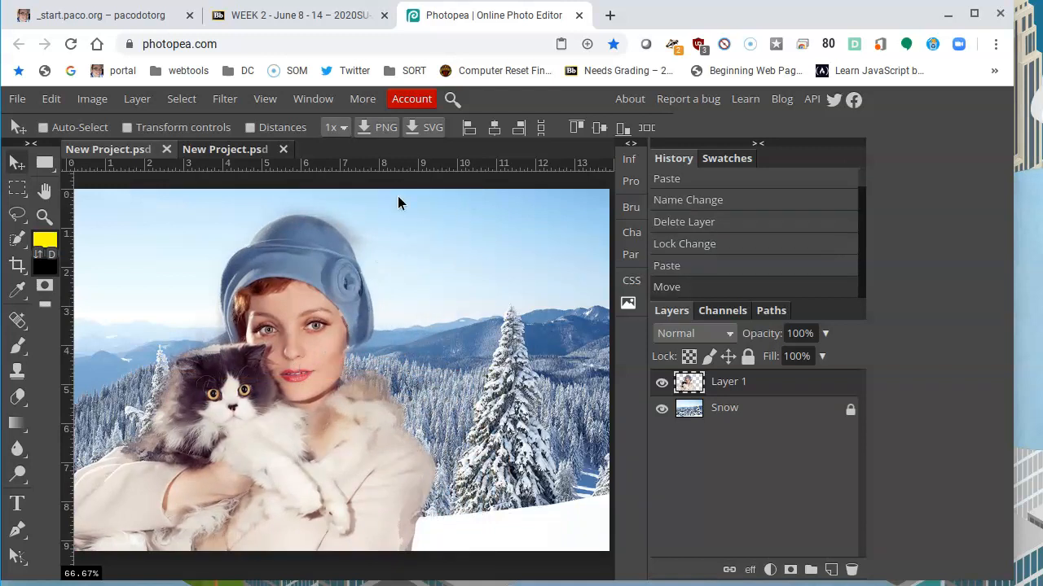
- Choose the Eraser tool for the hat's edge and set its brush size to 44 px
click(345, 220)
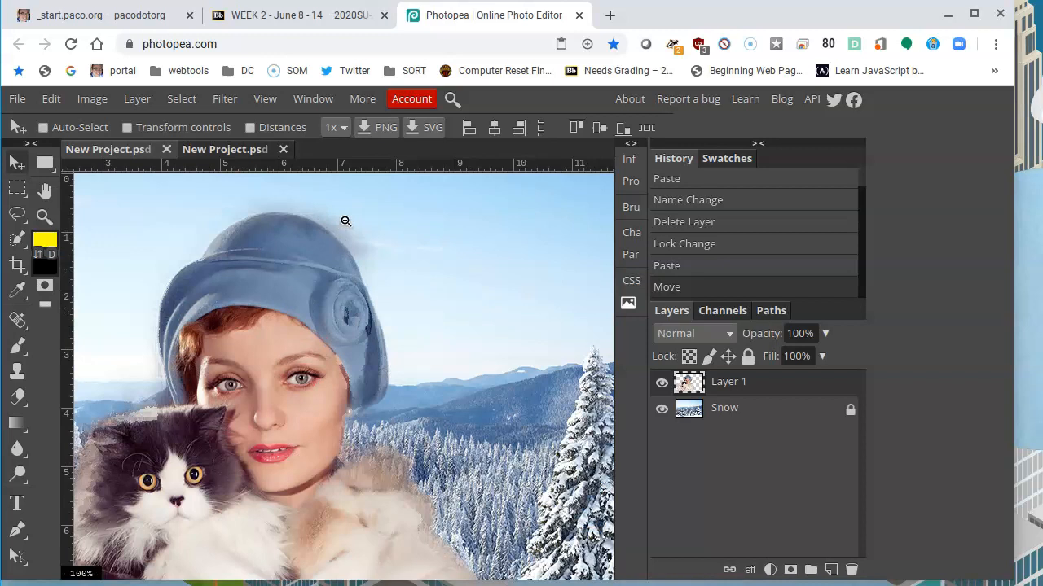
click(350, 224)
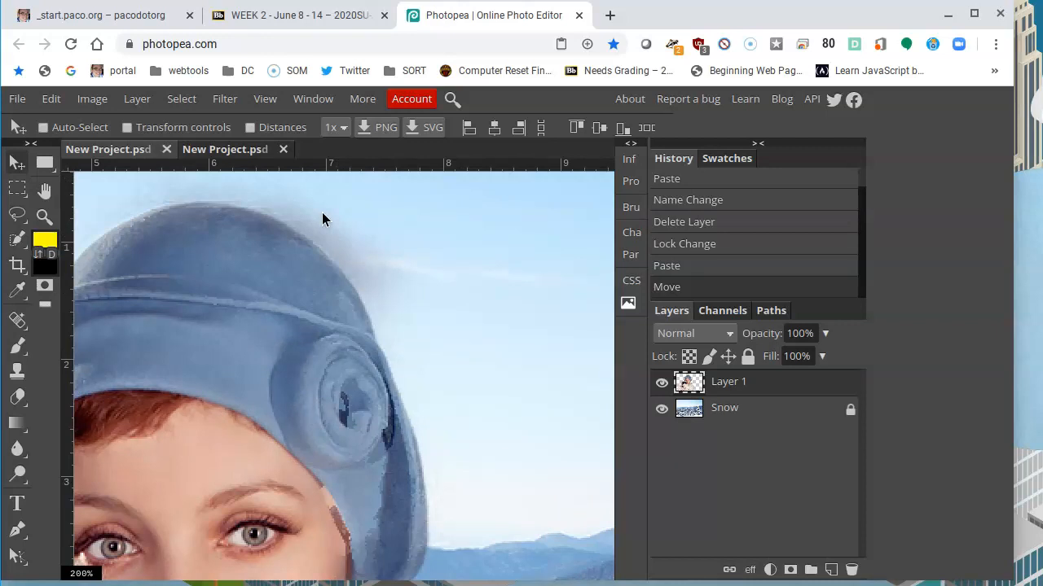
drag(384, 237, 417, 284)
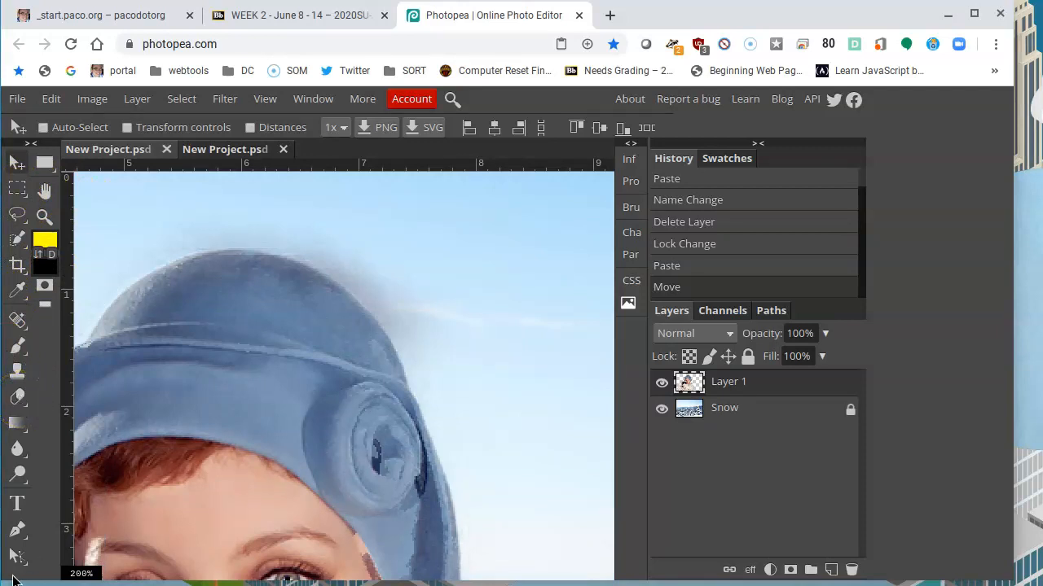
click(17, 398)
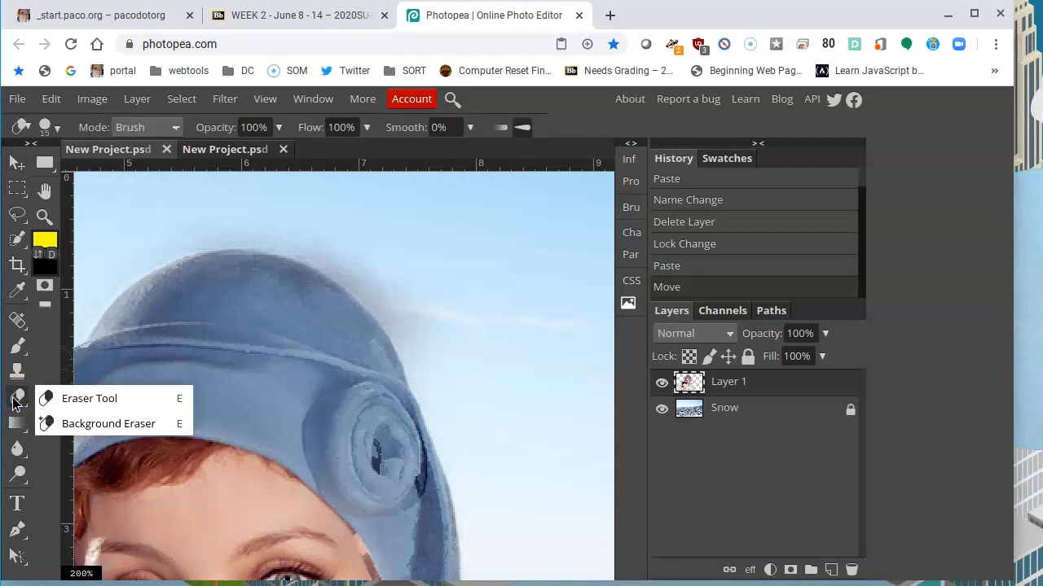
click(87, 400)
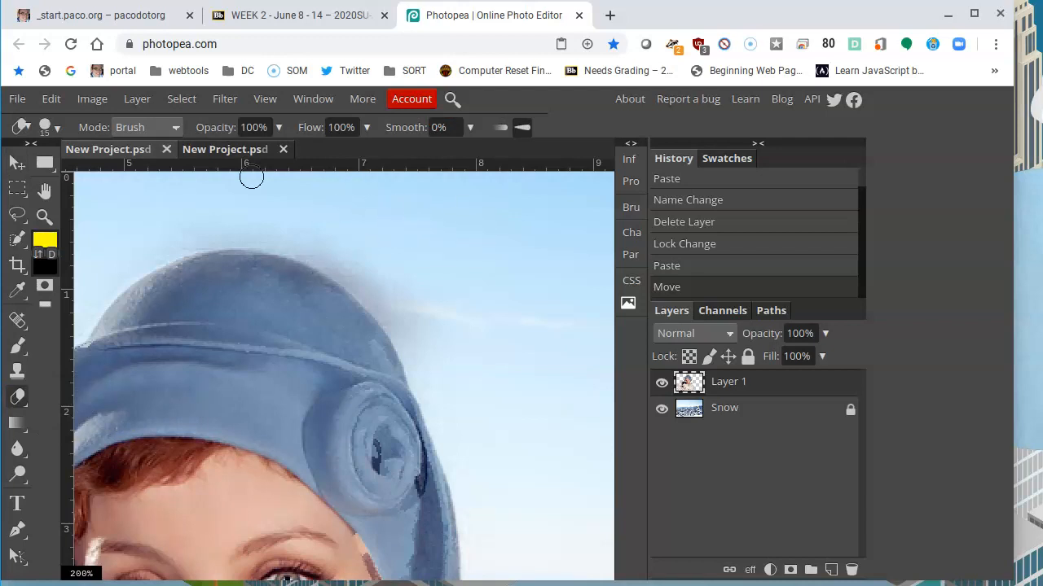
click(58, 130)
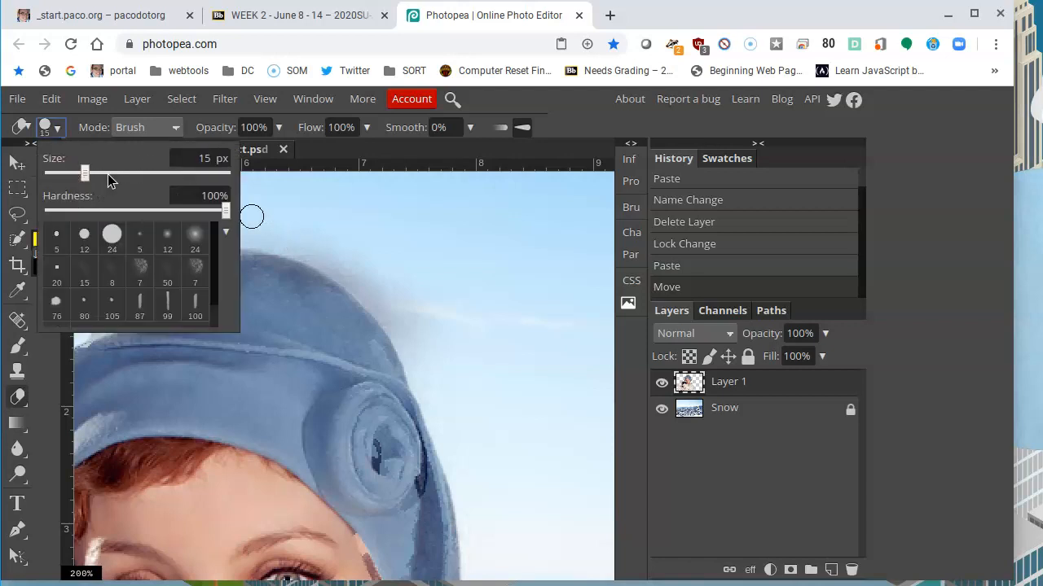
drag(117, 175, 105, 178)
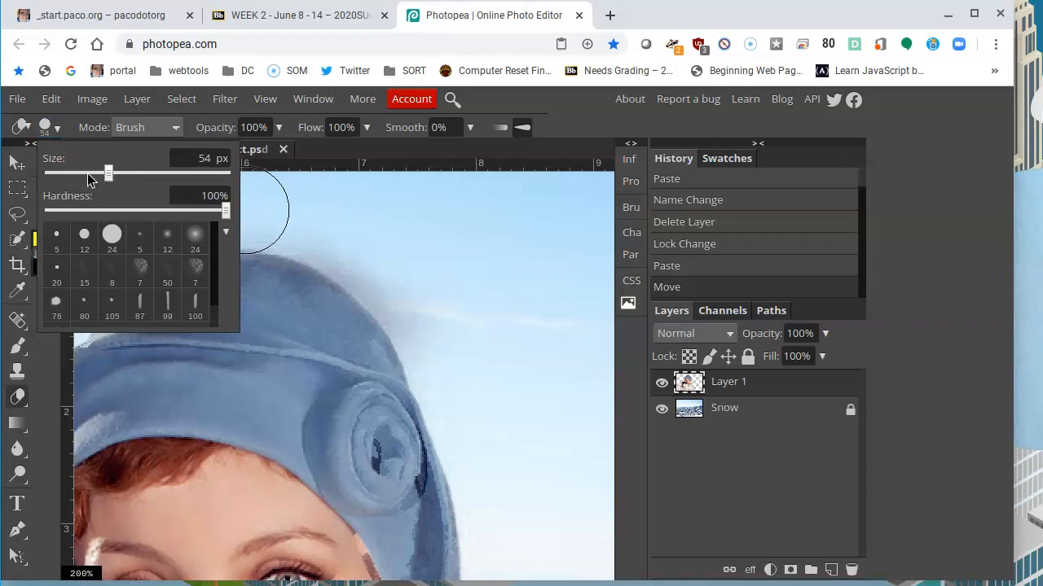
drag(95, 184, 103, 179)
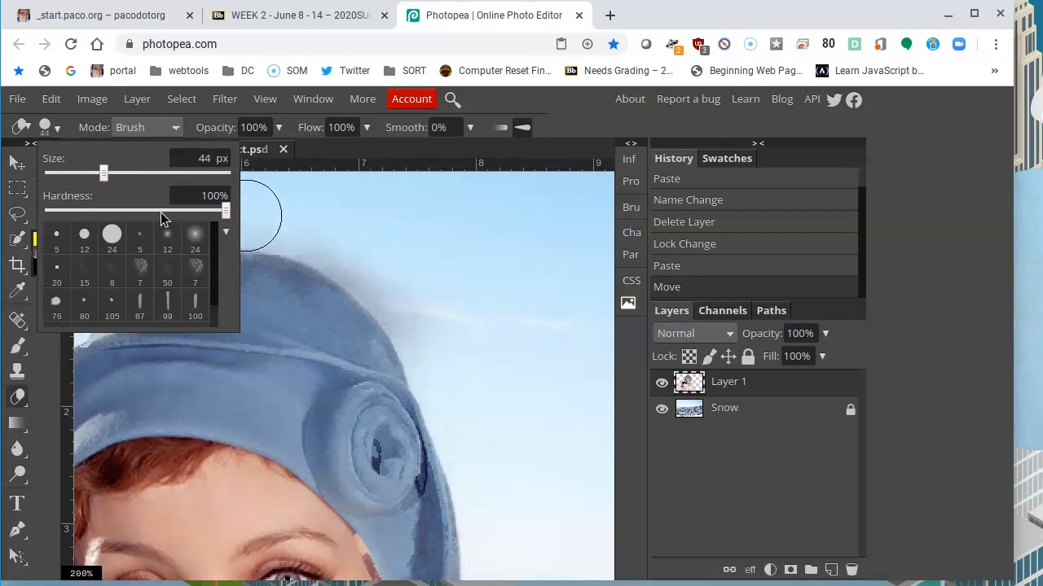
- Lower the eraser brush's hardness to give it a soft edge
click(188, 213)
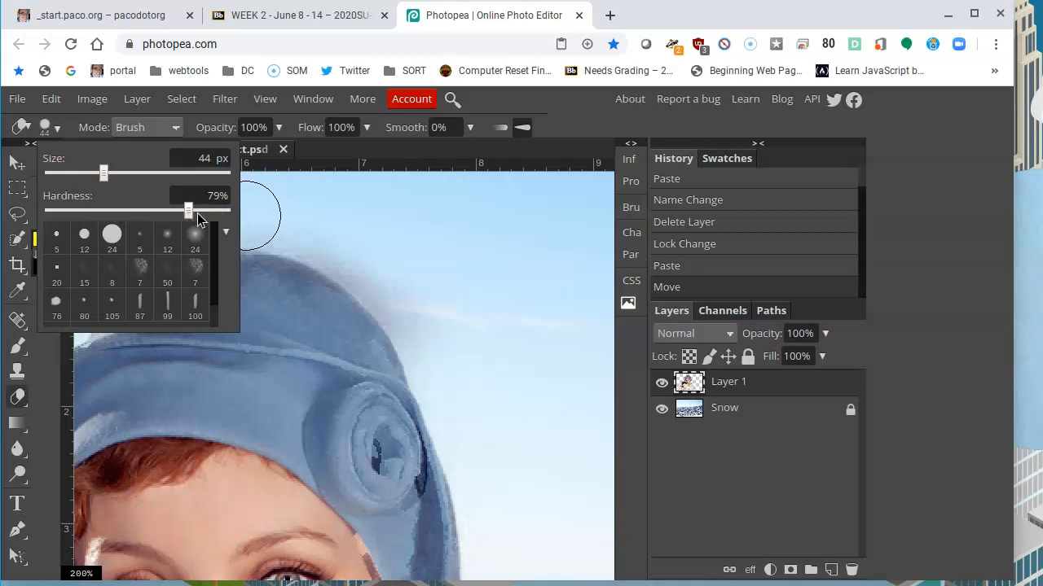
click(82, 211)
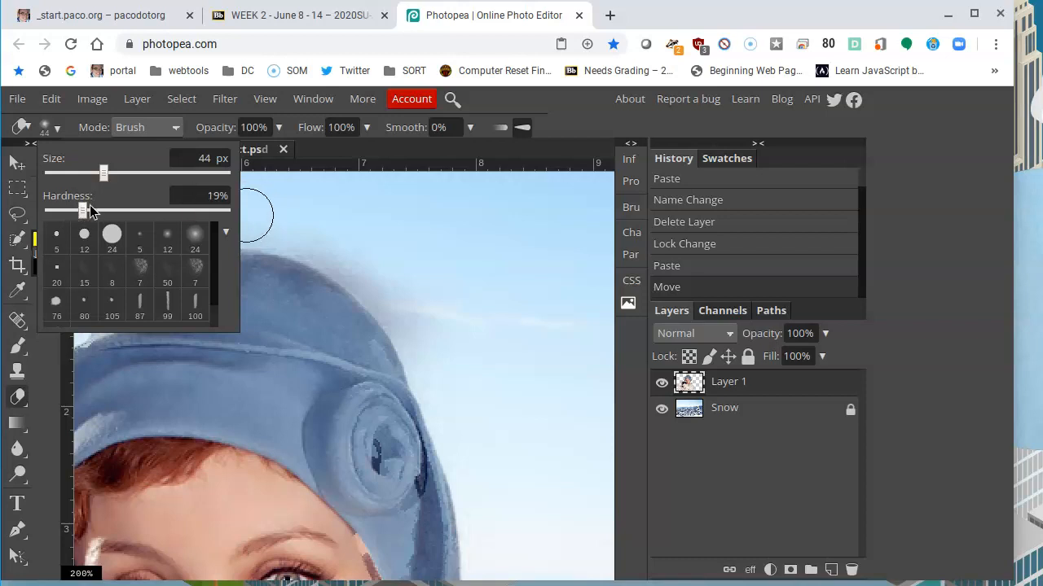
click(102, 212)
click(91, 210)
click(413, 245)
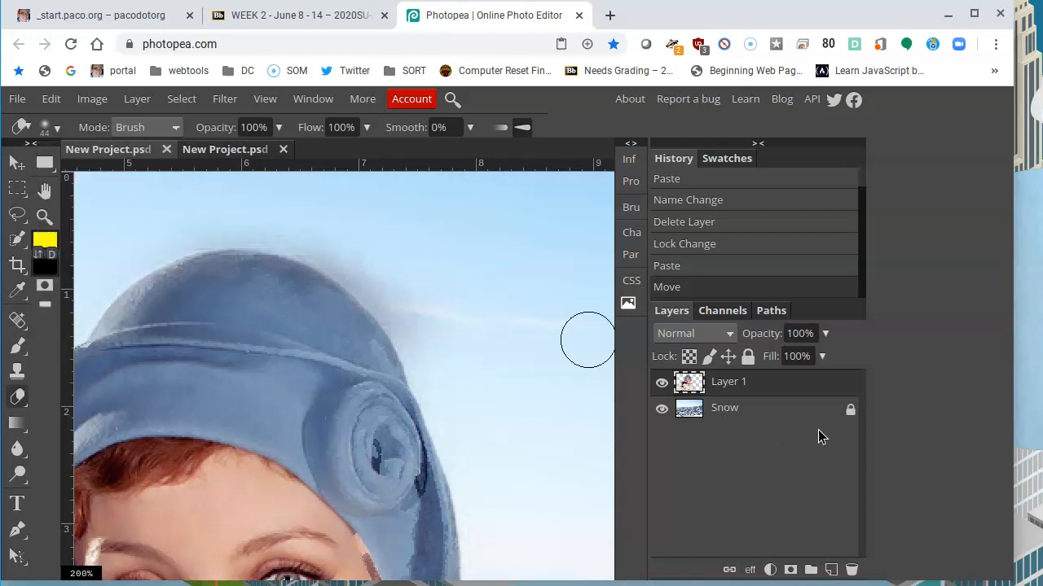
- Erase the dark halo around the top and flower side of the blue hat on the cutout layer
drag(375, 251, 410, 296)
mouse_move(248, 206)
mouse_down()
mouse_move(288, 216)
mouse_move(391, 281)
mouse_move(441, 342)
mouse_move(451, 366)
mouse_move(440, 385)
mouse_move(452, 352)
mouse_up()
key(ctrl+z)
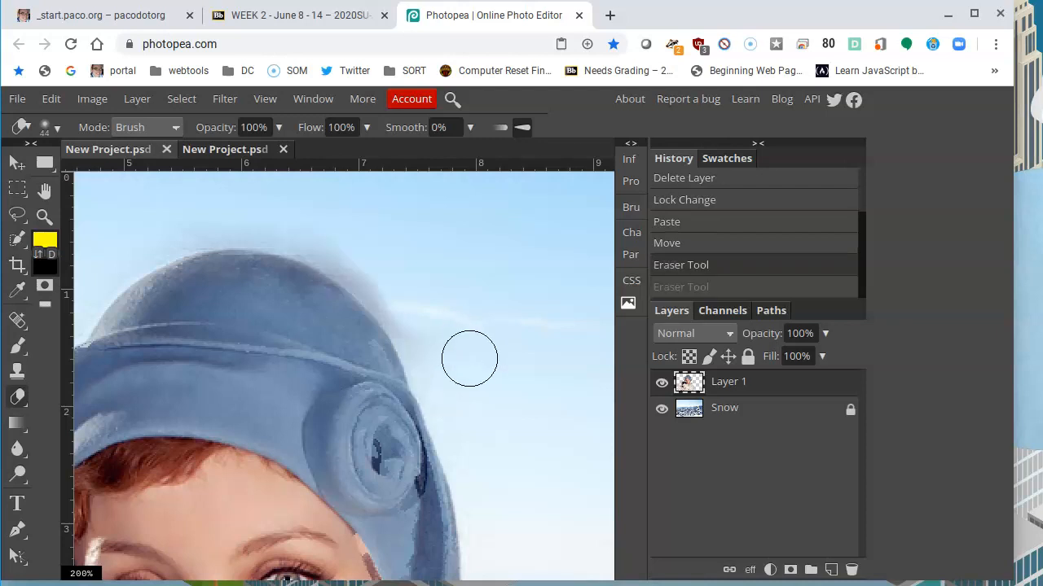
click(51, 99)
click(327, 212)
mouse_move(250, 207)
mouse_down()
mouse_move(324, 224)
mouse_move(378, 258)
mouse_move(430, 309)
mouse_move(453, 354)
mouse_up()
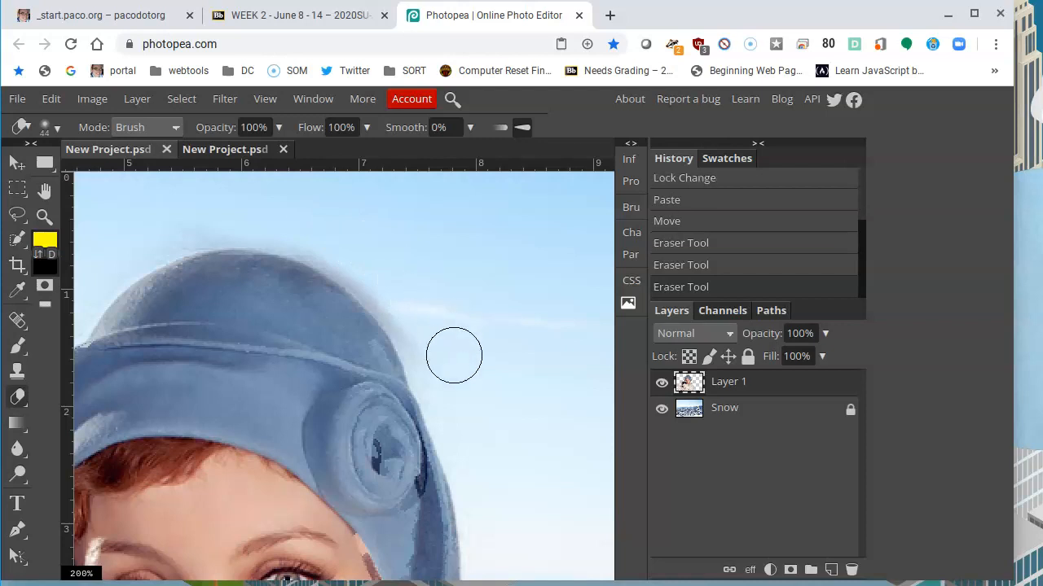
mouse_move(364, 253)
mouse_down()
mouse_move(325, 223)
mouse_move(222, 207)
mouse_move(145, 238)
mouse_up()
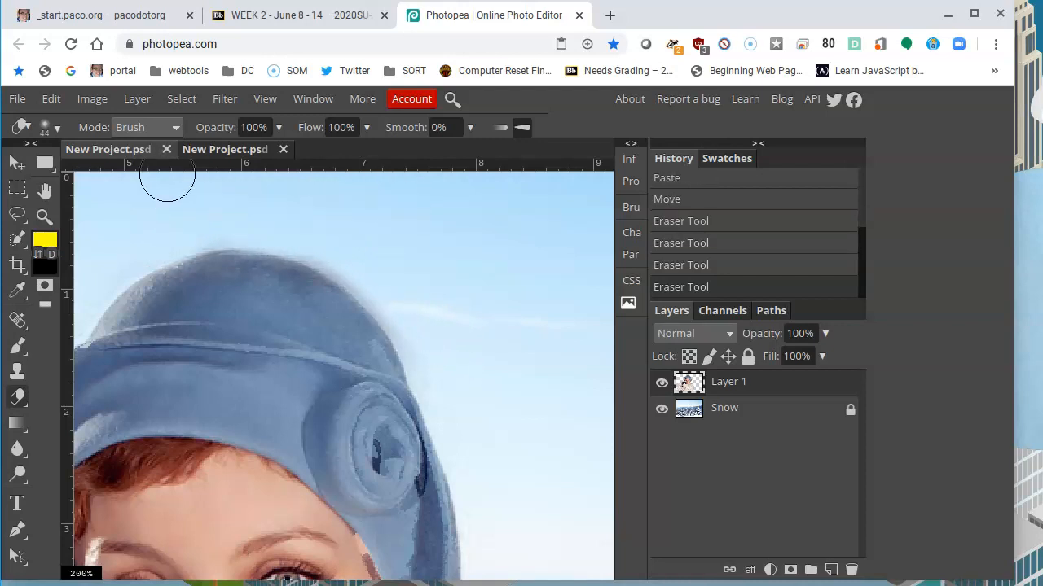
- Set the eraser brush to 78 px with lower hardness and erase the leftover halo outside the hat's flower side
click(46, 130)
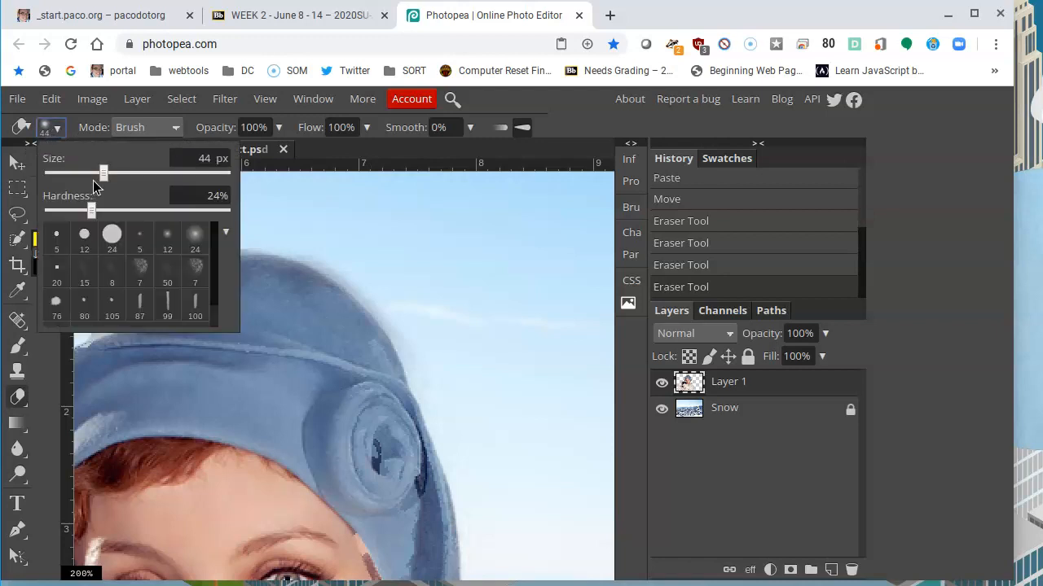
click(53, 212)
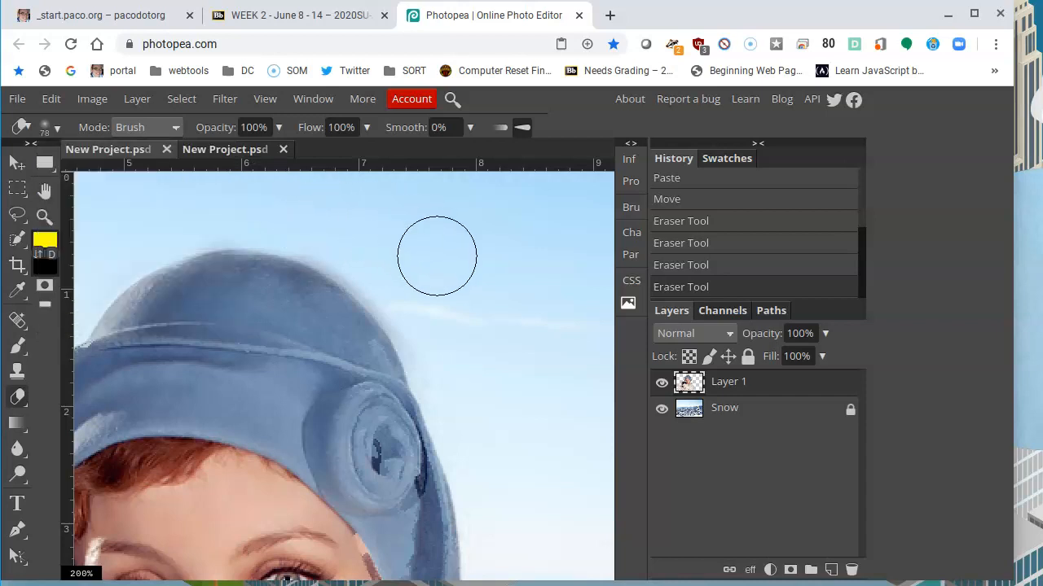
click(452, 337)
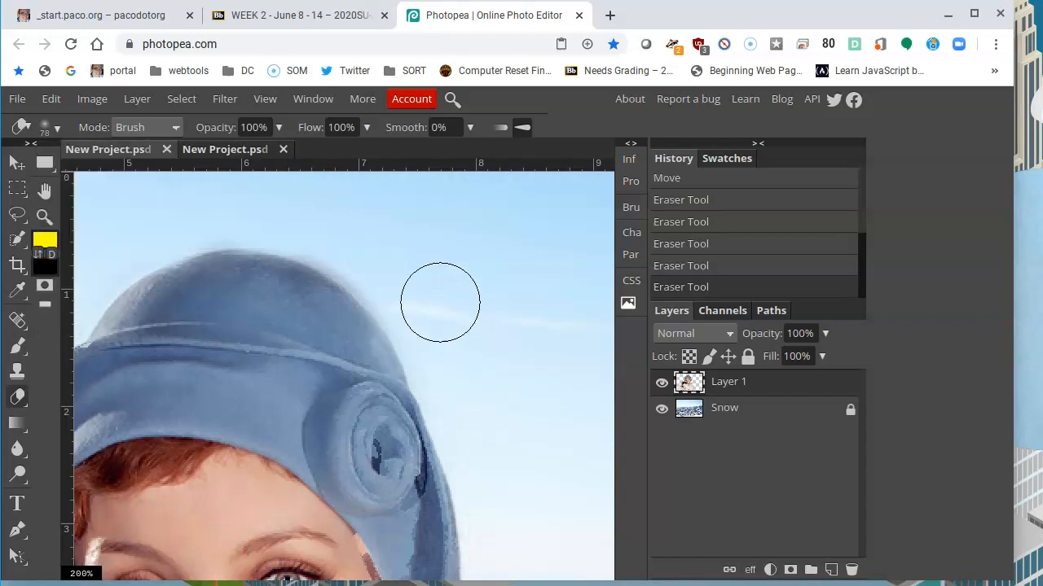
click(402, 249)
scroll(440, 391, down, 5)
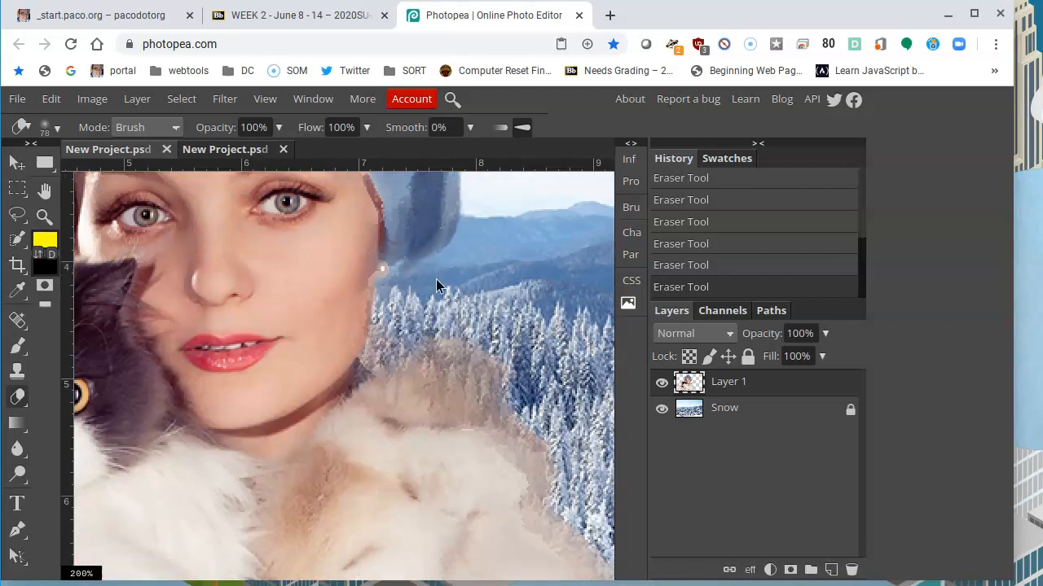
key(ctrl+0)
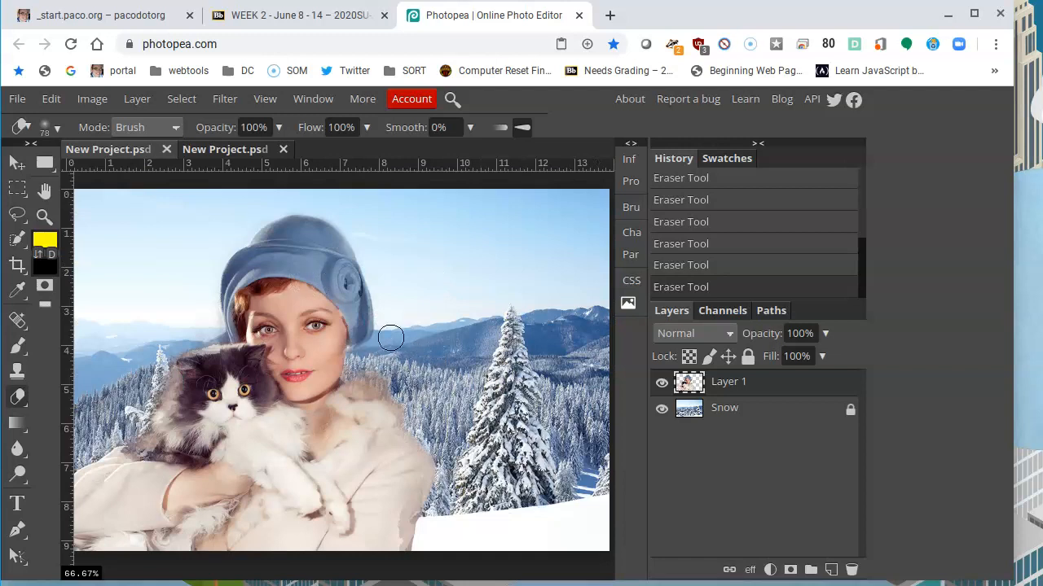
- Erase the leftover background fringe around the cat's head and along its outer fur on the cutout layer
click(411, 377)
scroll(195, 355, up, 2)
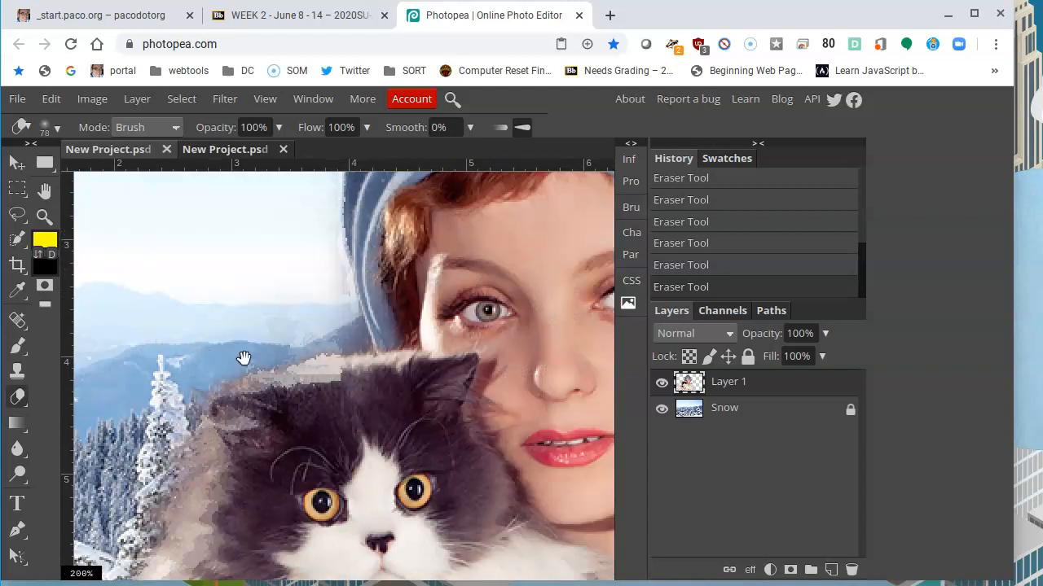
drag(286, 290, 312, 244)
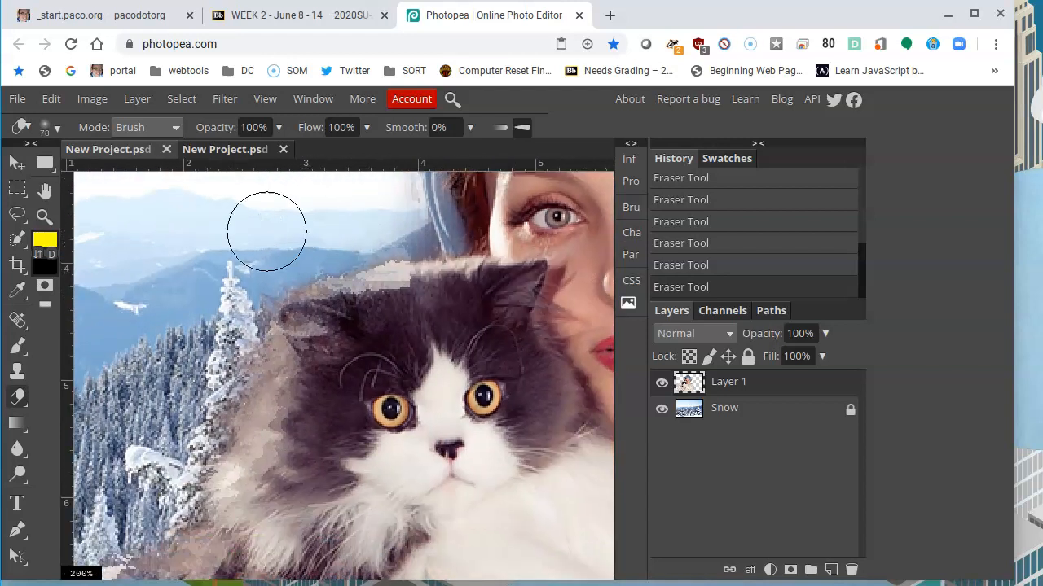
click(152, 329)
mouse_move(283, 395)
mouse_down()
mouse_move(242, 331)
mouse_move(208, 335)
mouse_up()
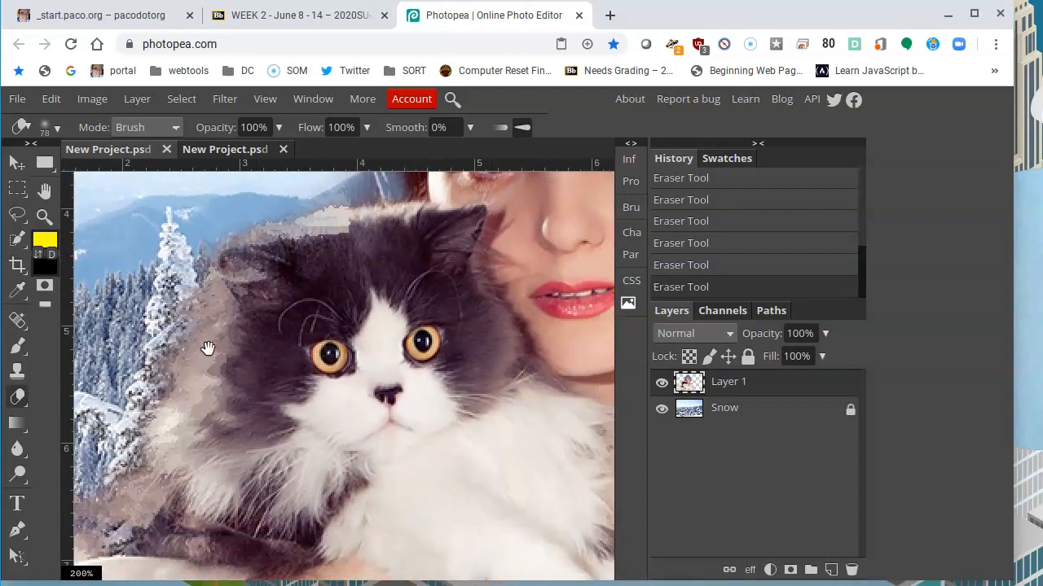
drag(126, 346, 239, 287)
mouse_move(232, 248)
mouse_down()
mouse_move(251, 228)
mouse_move(208, 278)
mouse_move(262, 276)
mouse_up()
- Soften the outer edge of the woman's fur collar and shoulder against the snowy trees with the eraser
drag(568, 238, 163, 346)
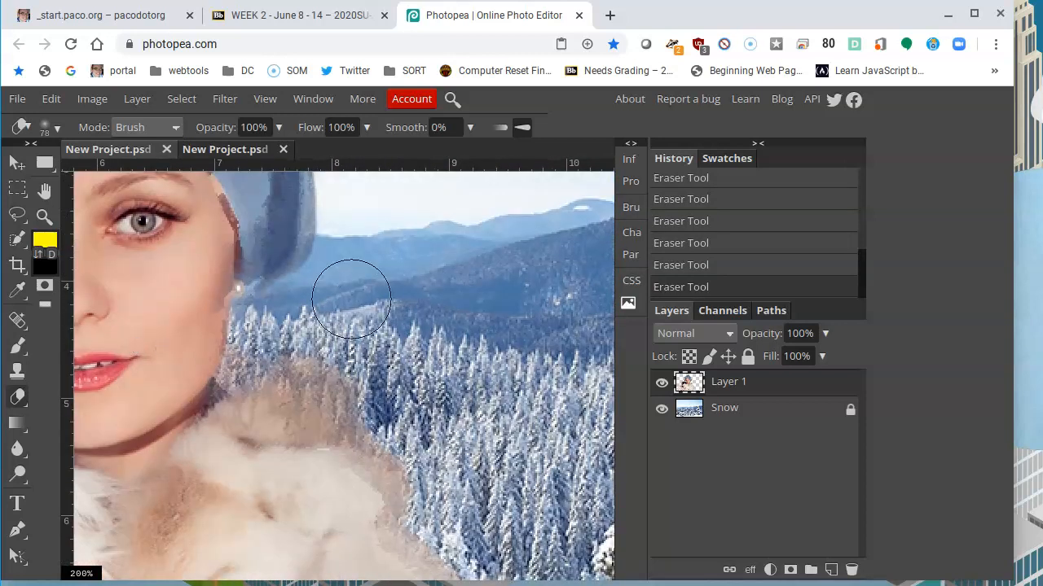
click(443, 351)
click(521, 432)
drag(476, 360, 442, 318)
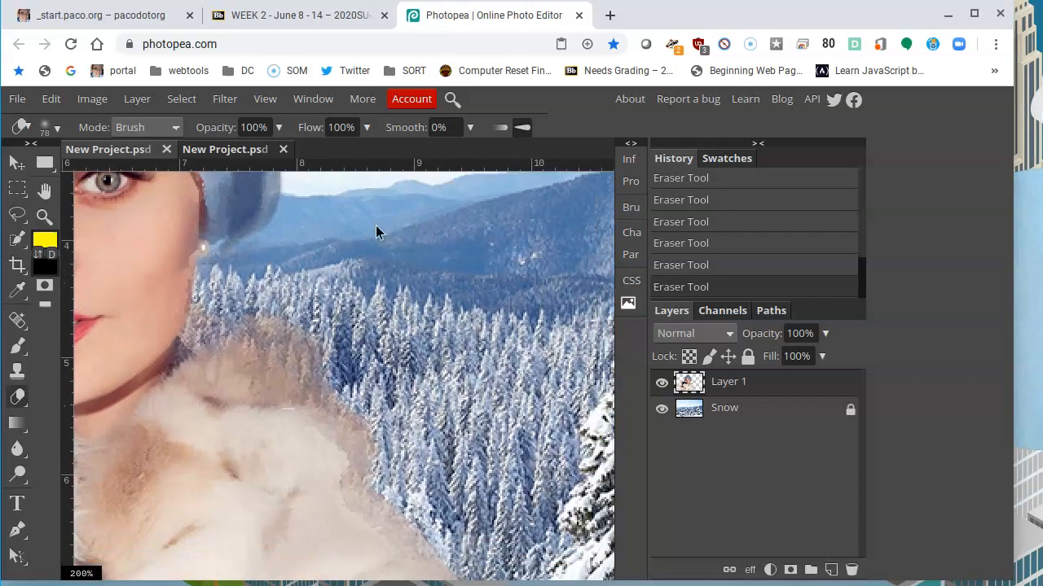
key(ctrl+0)
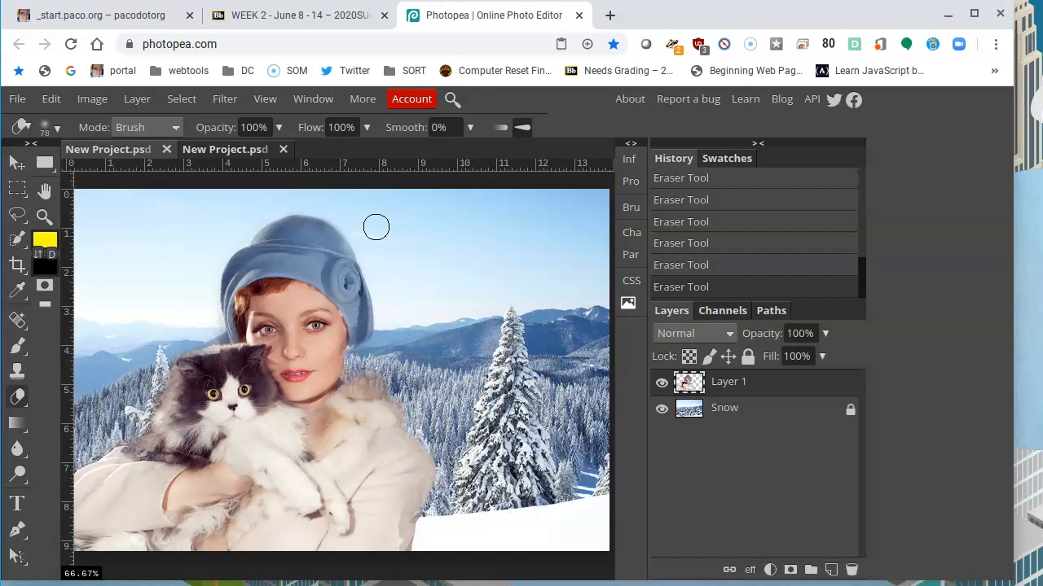
- Touch up the edge above the blue hat's crown with the same soft eraser
ctrl+click(297, 191)
ctrl+click(300, 209)
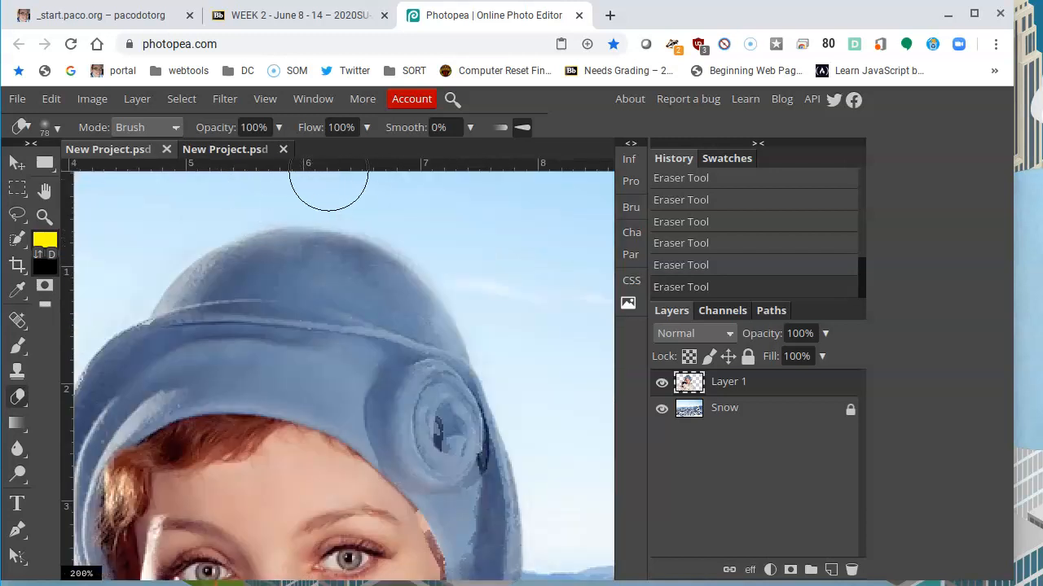
key(ctrl+0)
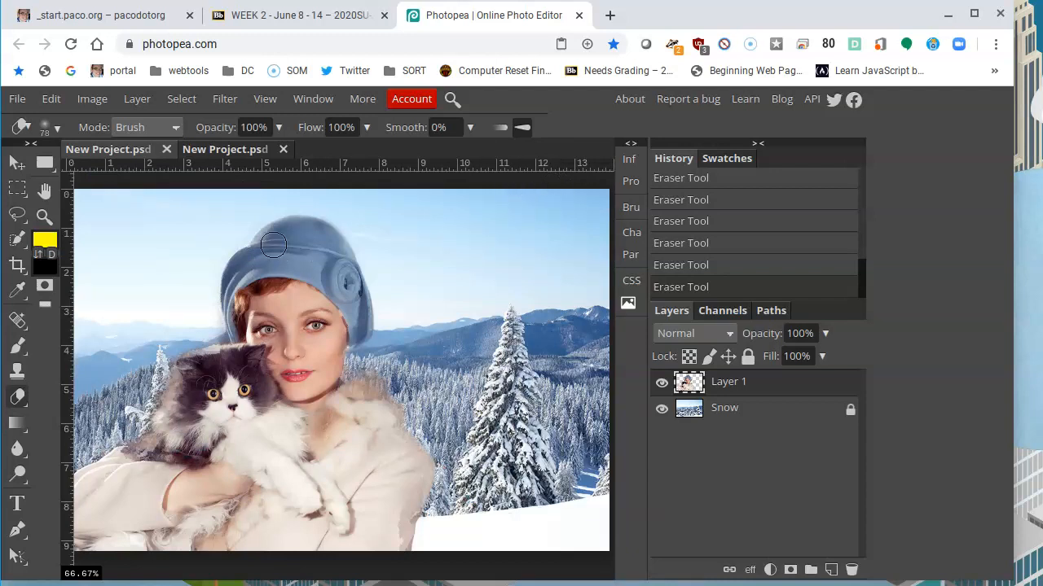
- Save the composite as a PSD named ladywithcat.psd in the ARTC-1402 folder on Google Drive
click(17, 99)
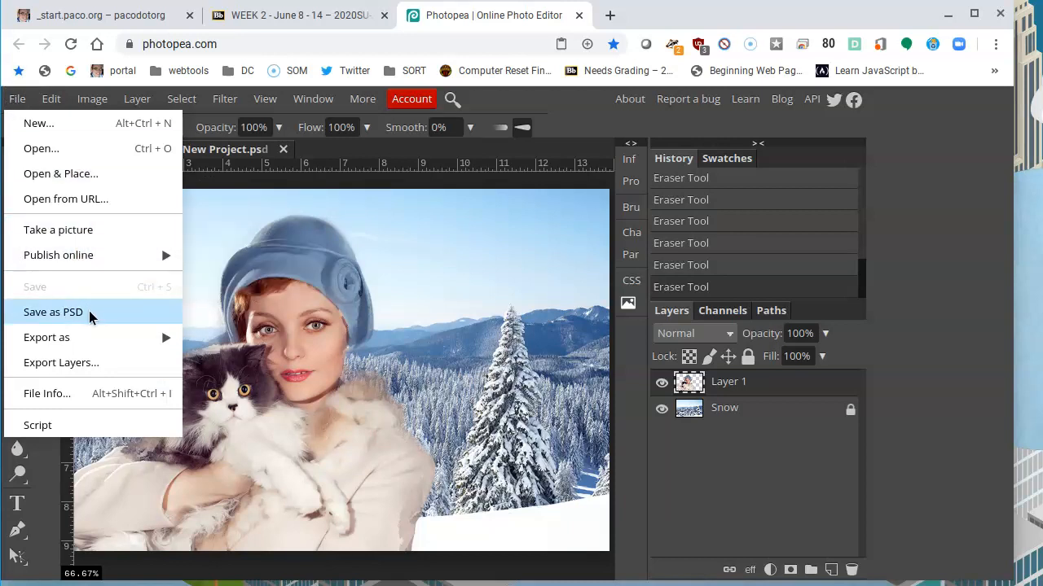
click(53, 312)
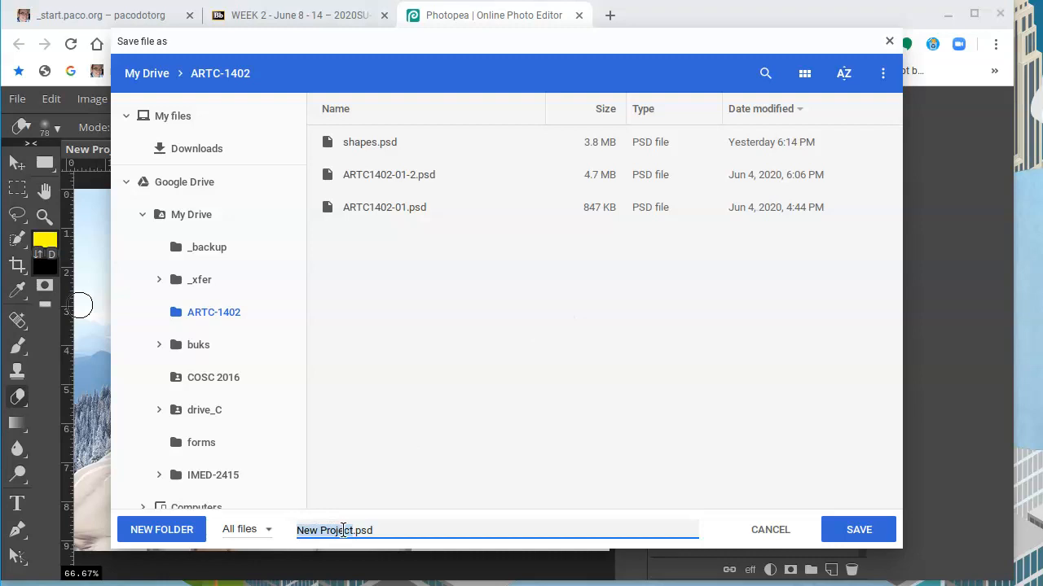
drag(352, 533, 502, 446)
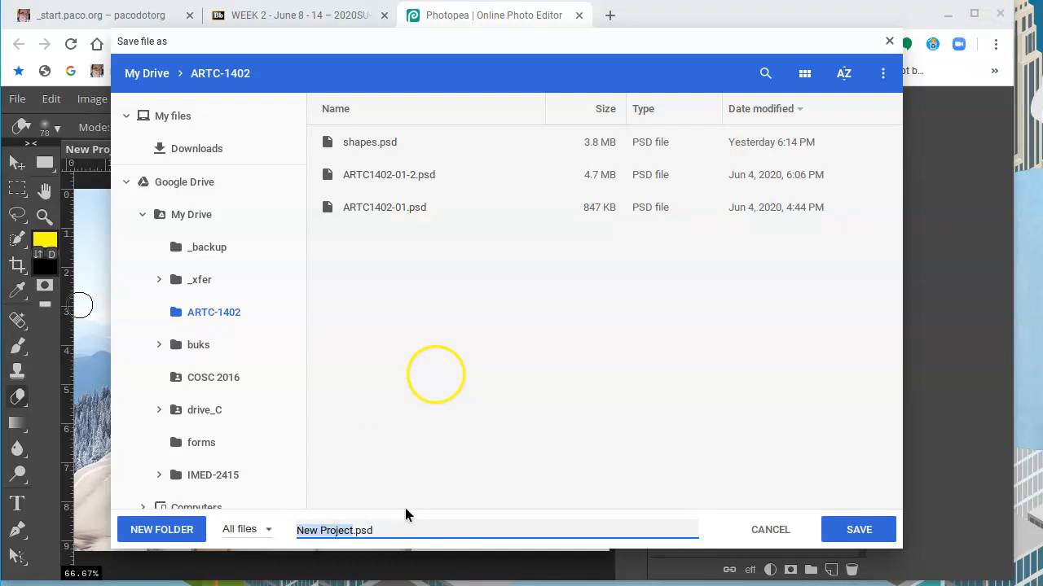
text(ladywithcat)
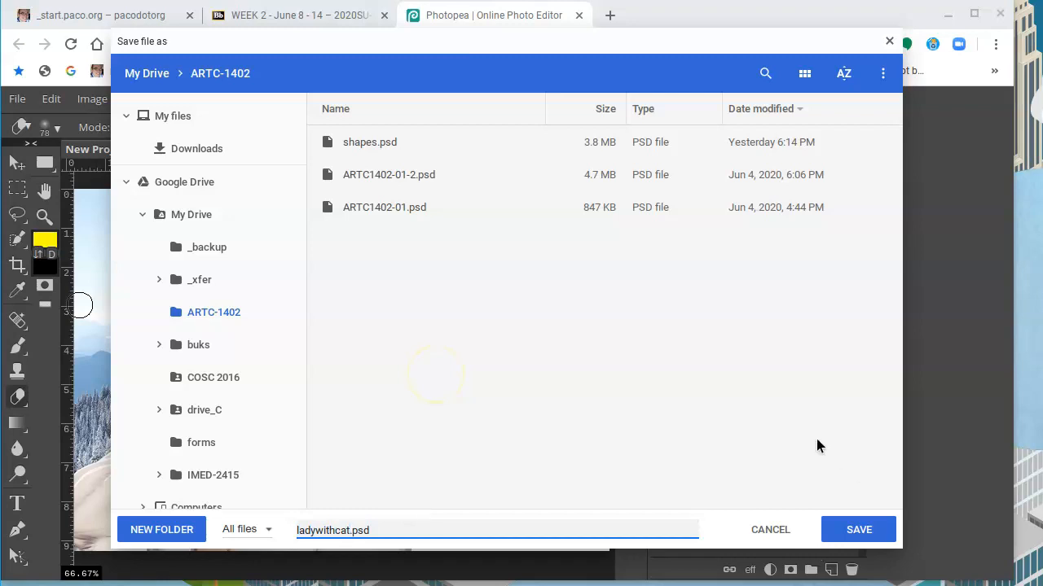
click(857, 528)
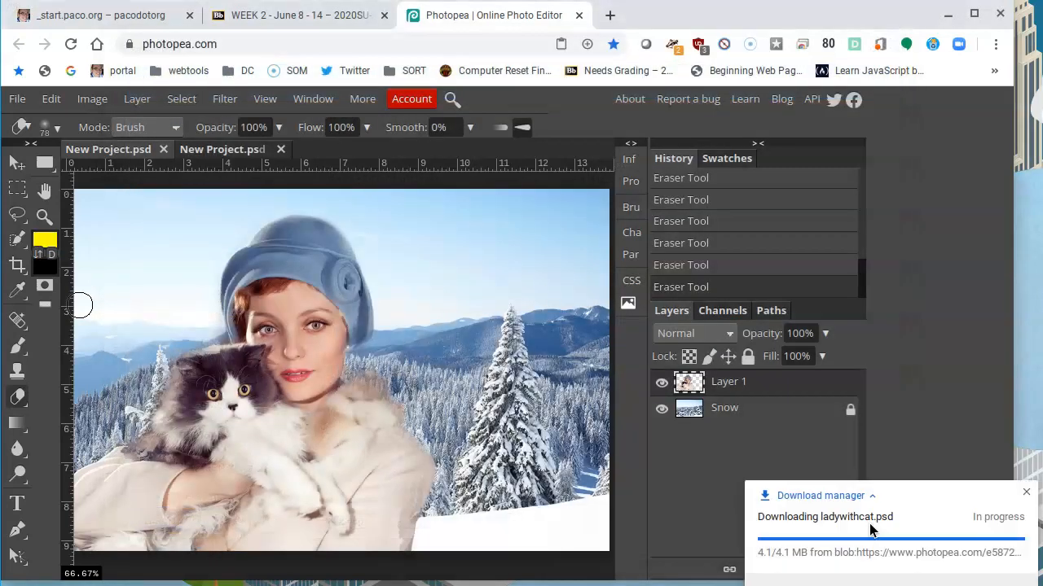
- Switch to Blackboard, open the assignment "02.3 Quick selection and Edge Refinement" and attach ladywithcat.psd from the ARTC-1402 folder
click(284, 16)
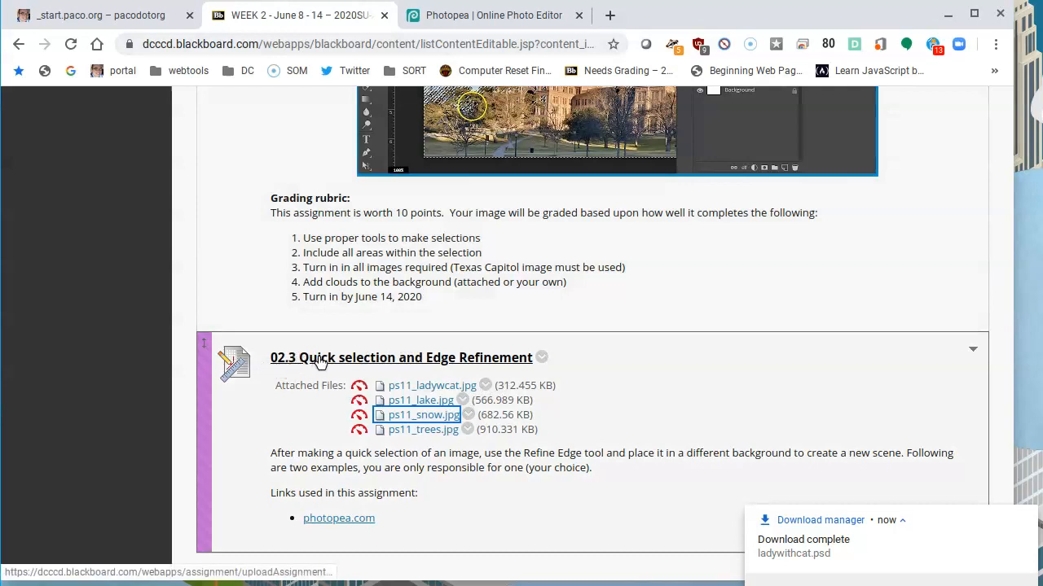
click(351, 362)
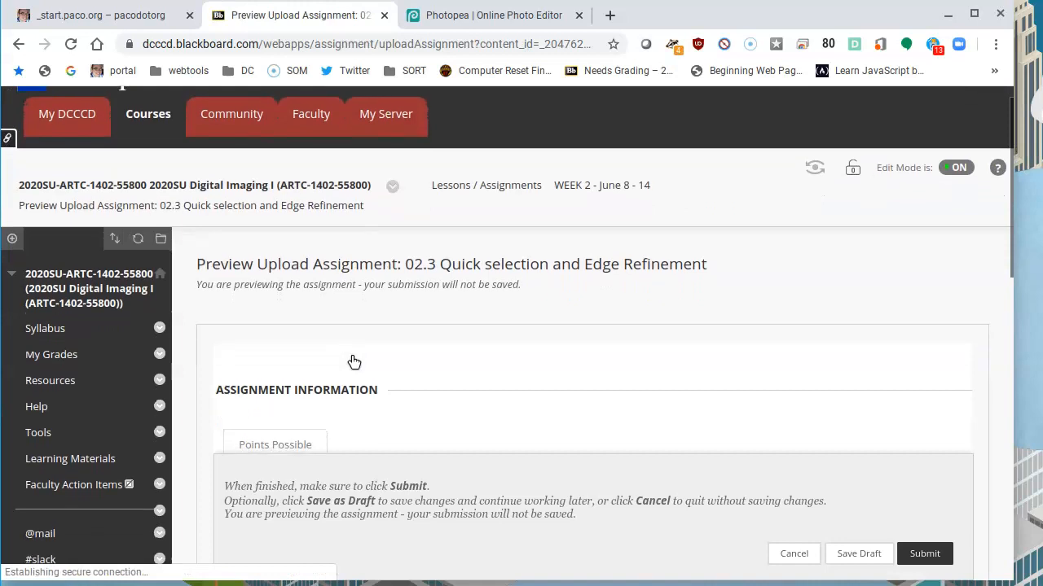
scroll(354, 362, down, 10)
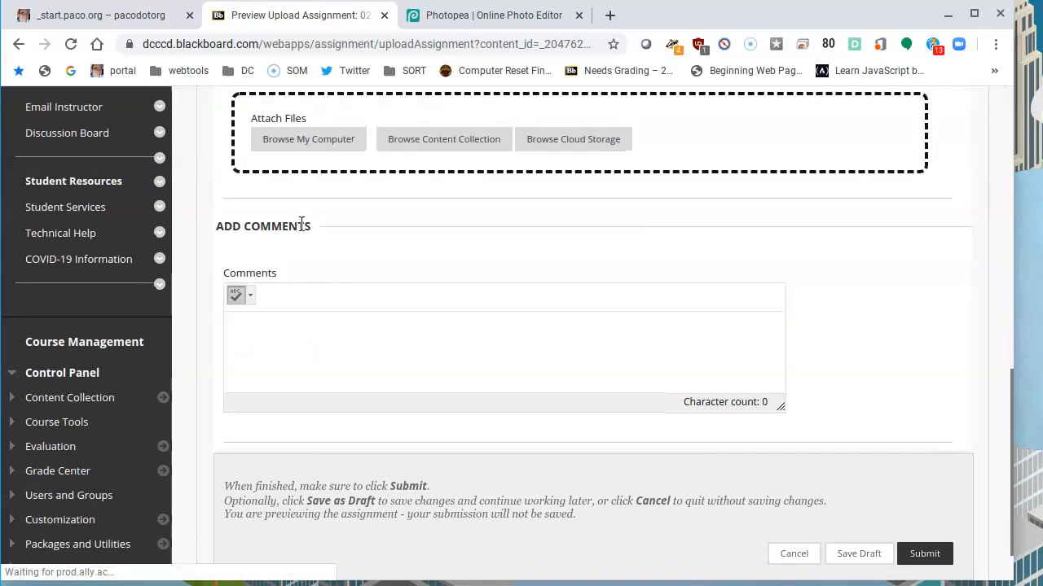
click(318, 181)
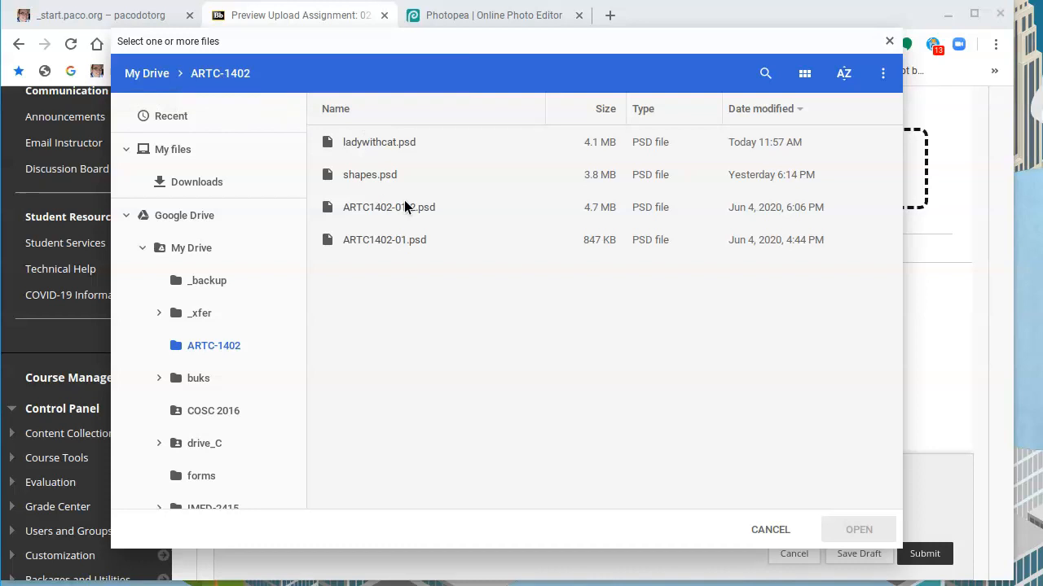
double_click(368, 143)
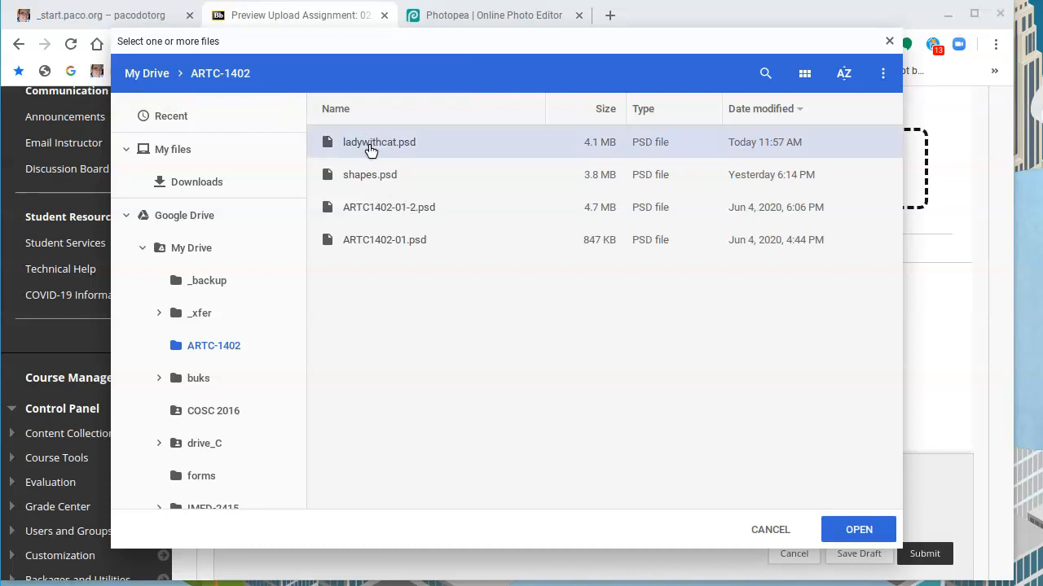
- Try to submit the assignment with the attached ladywithcat.psd and switch back to the composite in Photopea
scroll(646, 318, up, 3)
scroll(639, 310, down, 5)
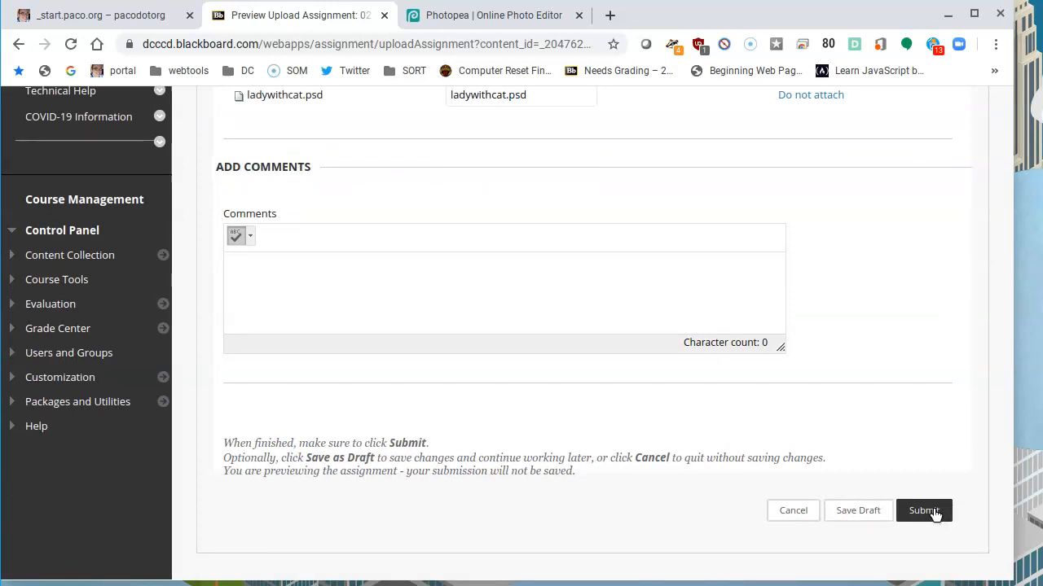
click(933, 512)
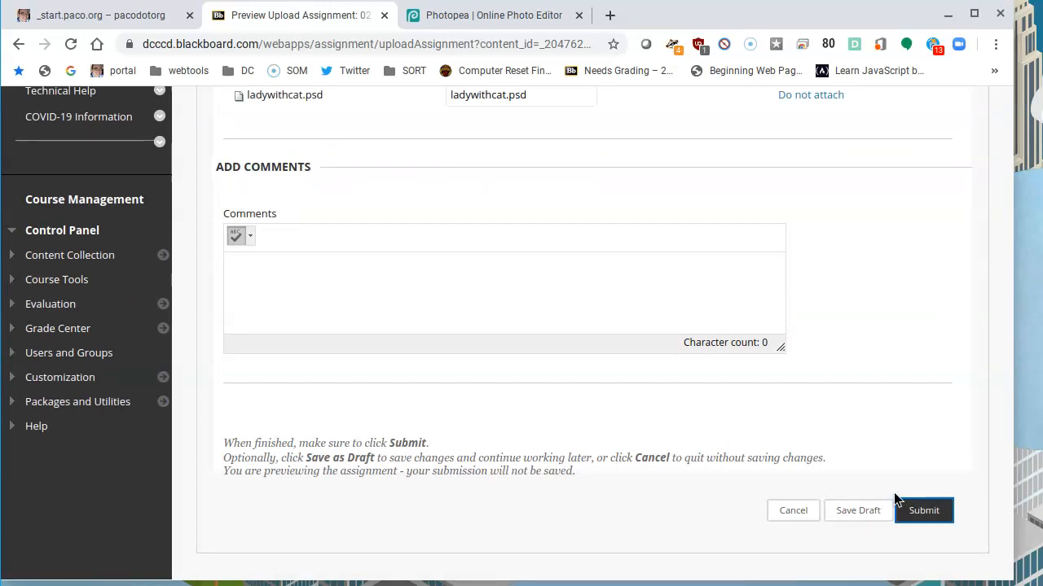
click(535, 318)
scroll(535, 319, up, 3)
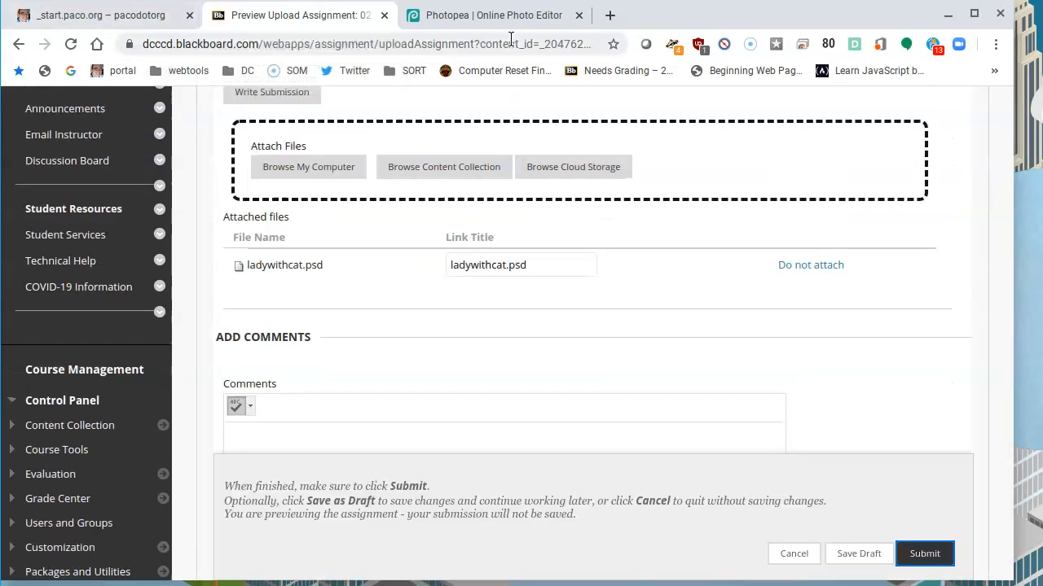
click(484, 16)
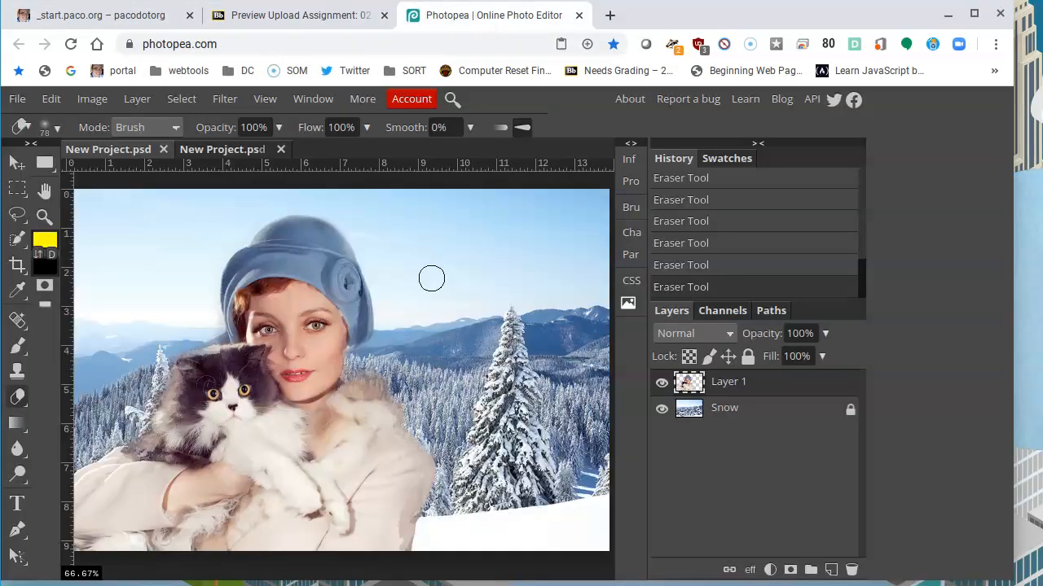